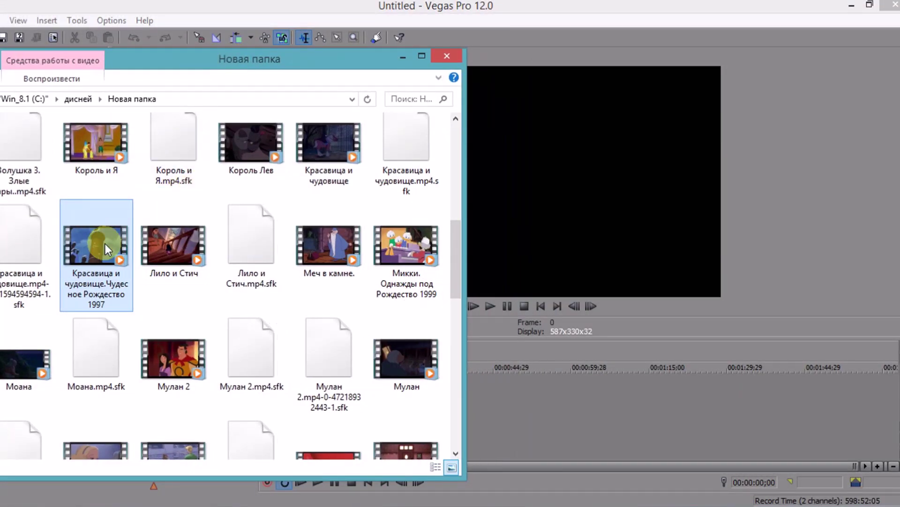
Place the video "Красавица и чудовище.Чудесное Рождество 1997" from the file folder onto the empty Vegas Pro timeline.
left_click_drag(77, 237, 503, 384)
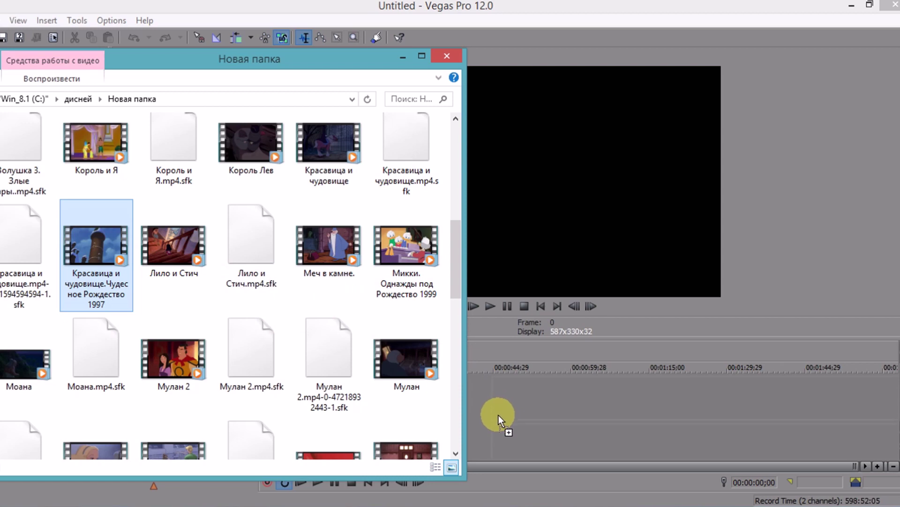
left_click_drag(499, 415, 499, 415)
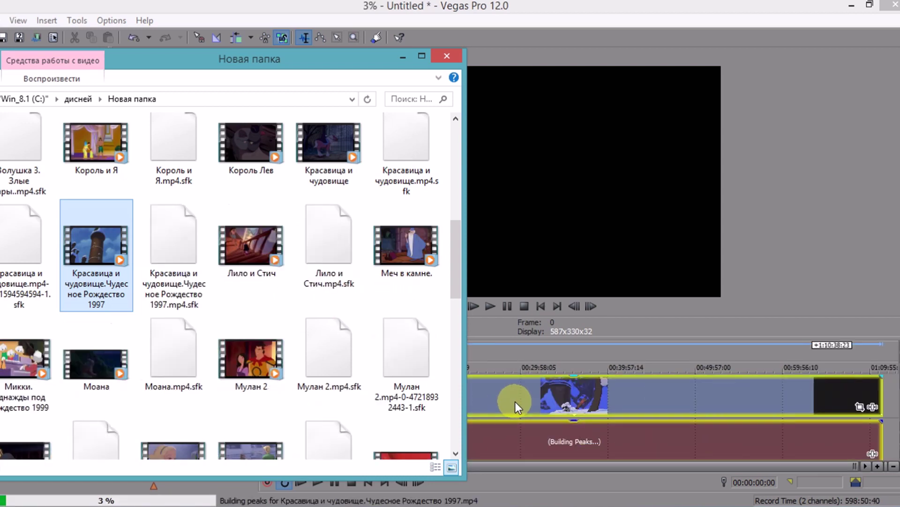
left_click(515, 402)
right_click(455, 397)
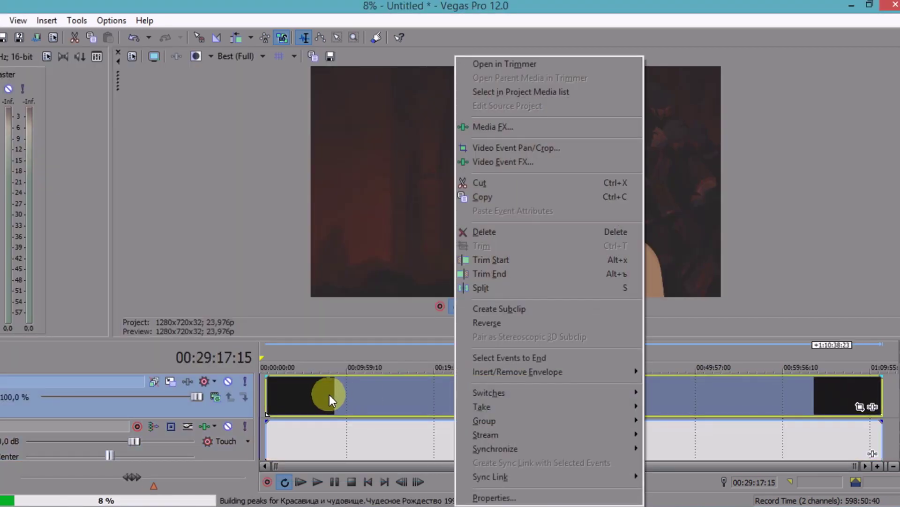
left_click(326, 395)
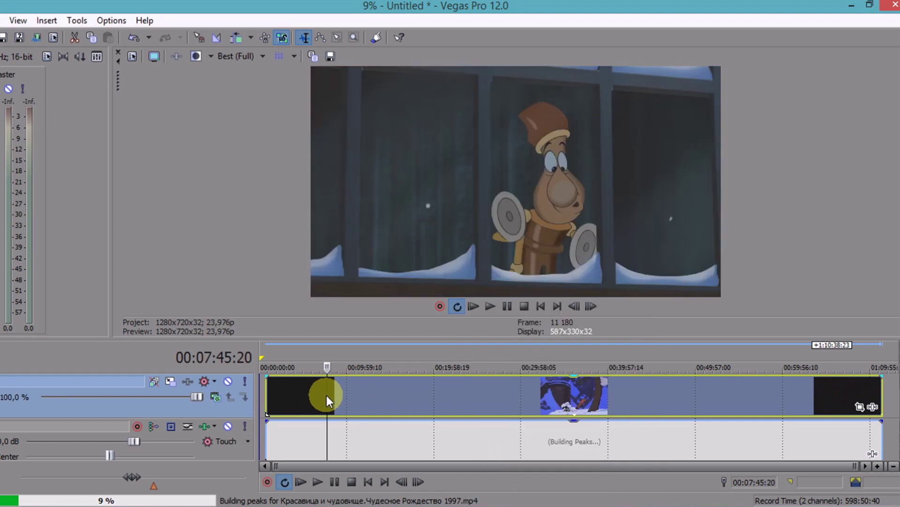
Turn off Ignore Event Grouping and move the video with its audio to the very start of the timeline.
left_click(284, 39)
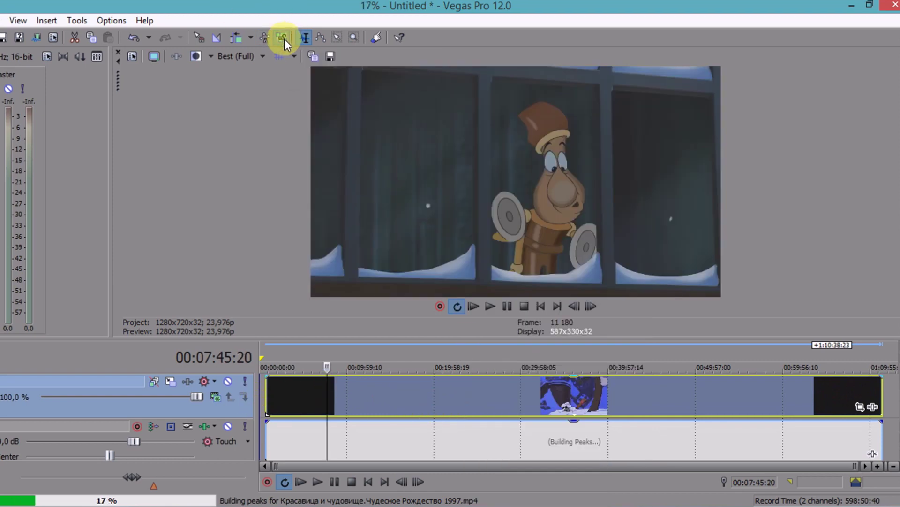
left_click_drag(589, 393, 494, 393)
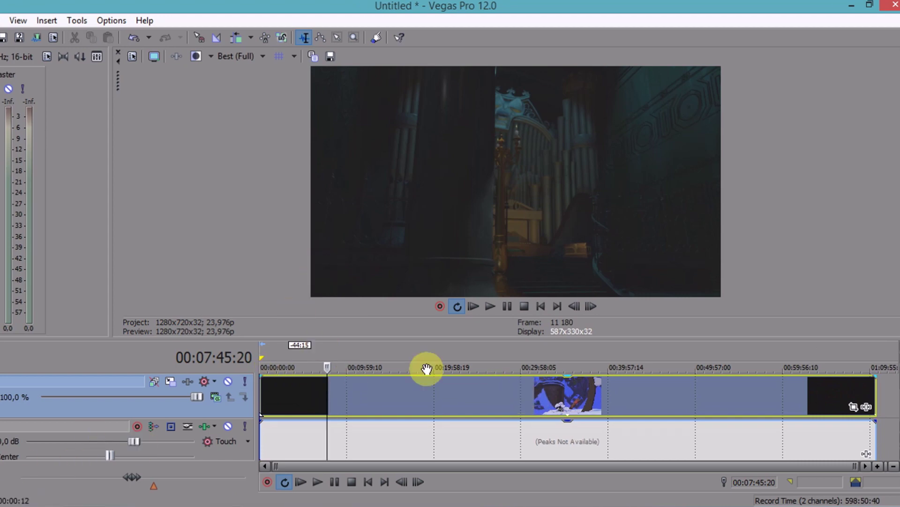
right_click(340, 395)
mouse_move(396, 394)
left_click(580, 503)
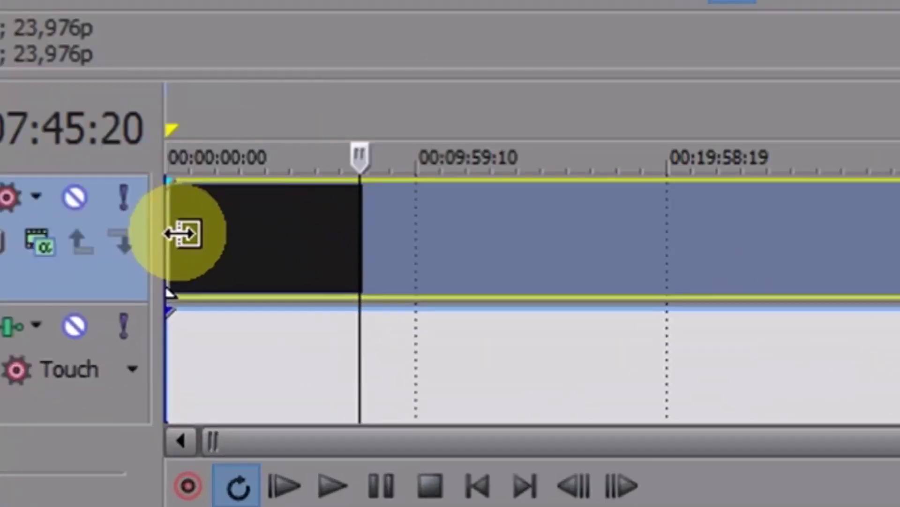
Trim the video and its audio to the roughly six-second scene of Belle in the blue dress, starting at 00:00:00:00.
left_click_drag(168, 233, 189, 240)
key("Home")
scroll(891, 235, "up", 5)
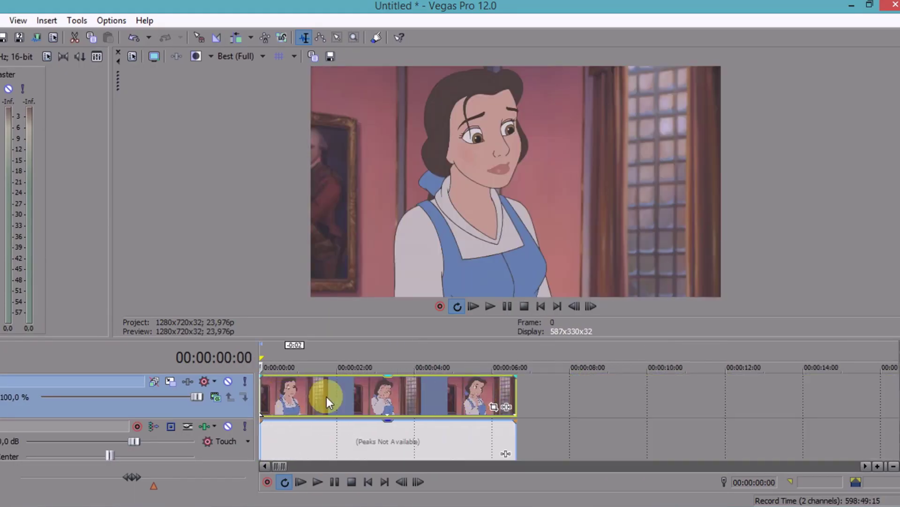
Turn on Ignore Event Grouping and delete the audio track, keeping only the video clip.
left_click(369, 394)
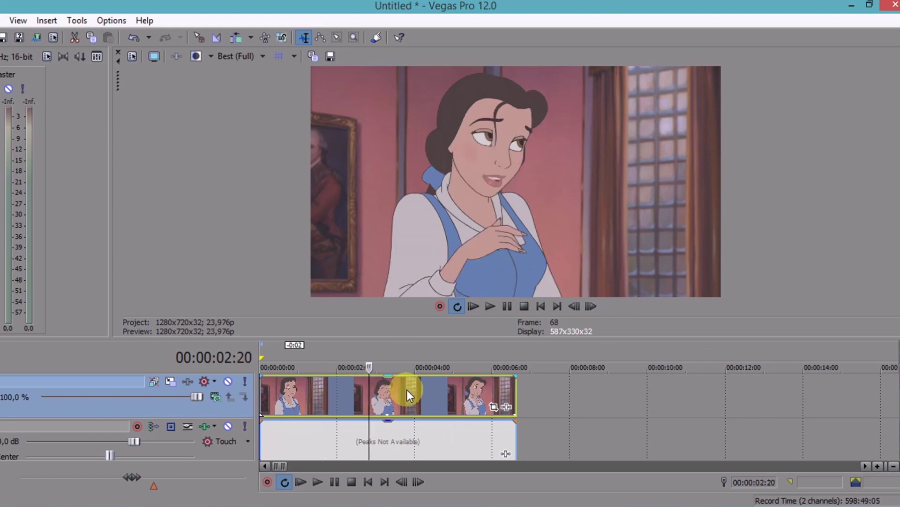
key("Return")
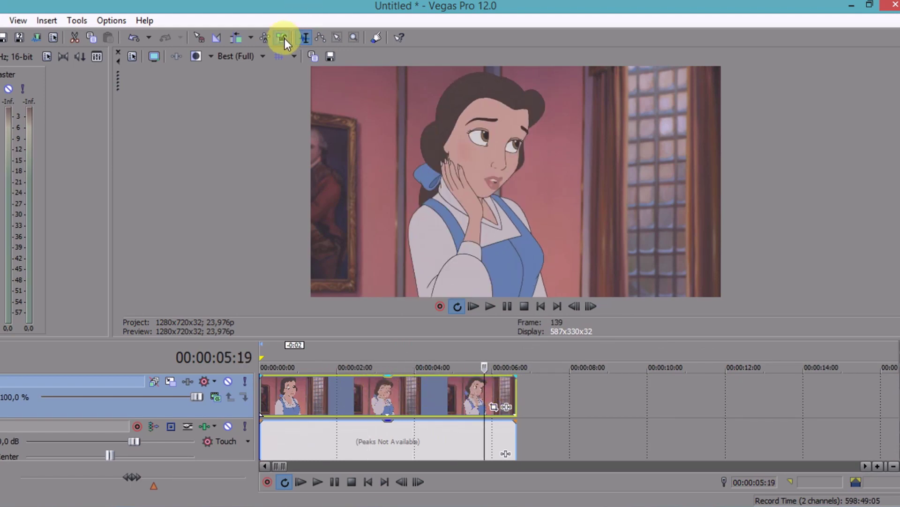
mouse_move(379, 427)
left_mouse_down()
mouse_move(366, 440)
mouse_move(379, 440)
left_mouse_up()
right_click(550, 434)
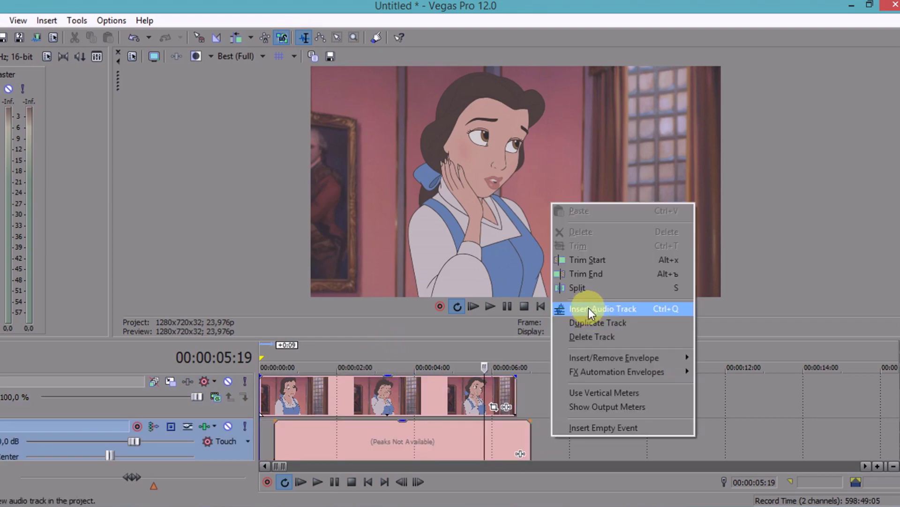
left_click(592, 335)
Set the video clip's resample switch to Disable Resample.
left_click(362, 393)
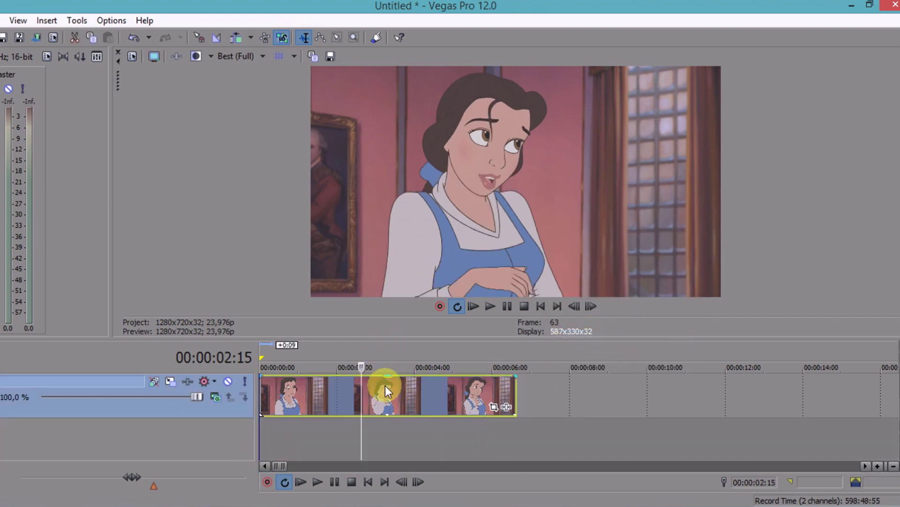
right_click(384, 388)
mouse_move(500, 398)
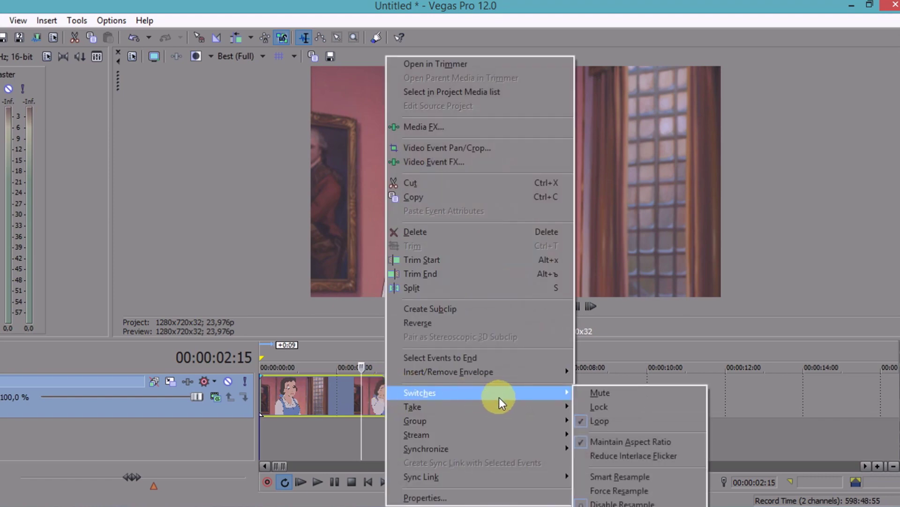
left_click(620, 491)
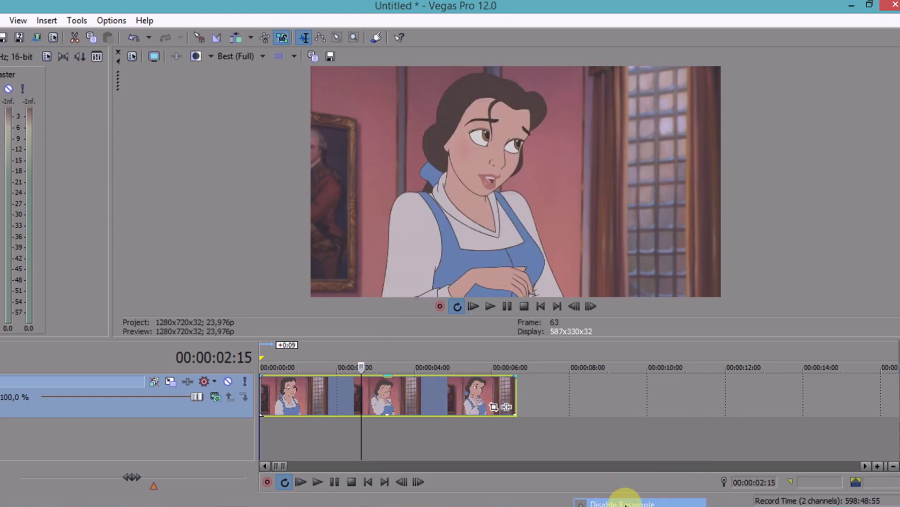
Apply the filter package "Новый набор" from the "my" folder to the clip as its event effects.
left_click(507, 407)
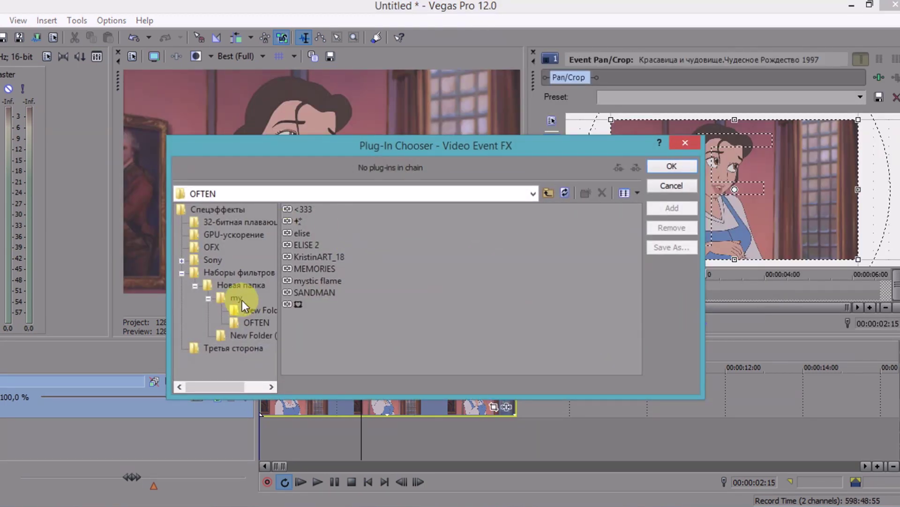
left_click(242, 301)
double_click(325, 236)
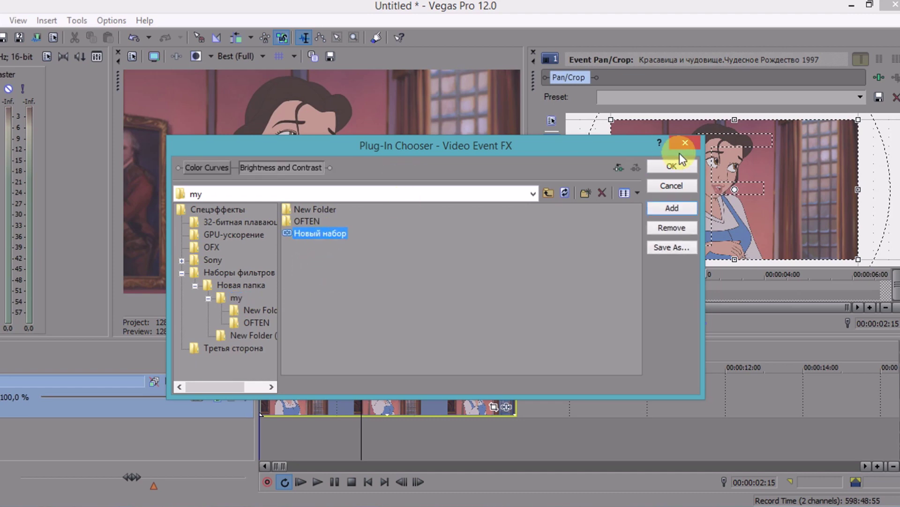
left_click(679, 165)
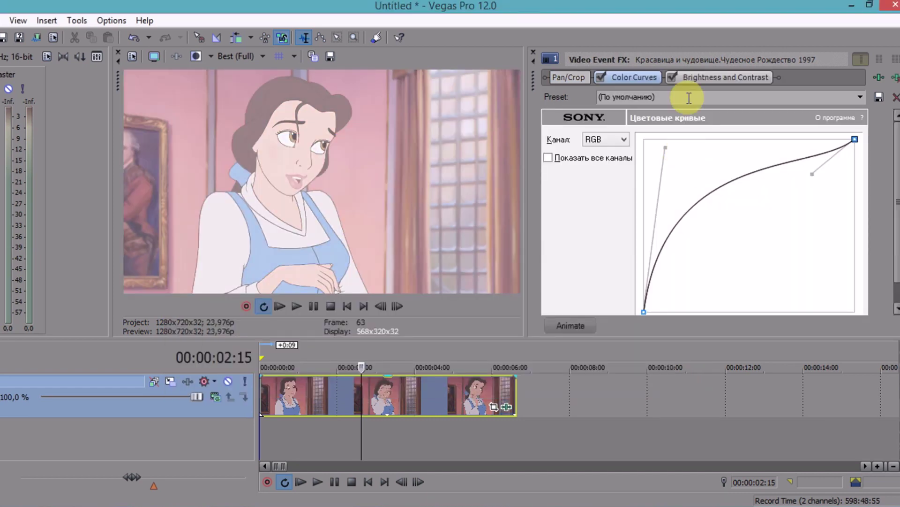
Soften the Color Curves brightening by lowering the upper end of the RGB curve's shadow-point handle, and check another frame.
left_click(716, 80)
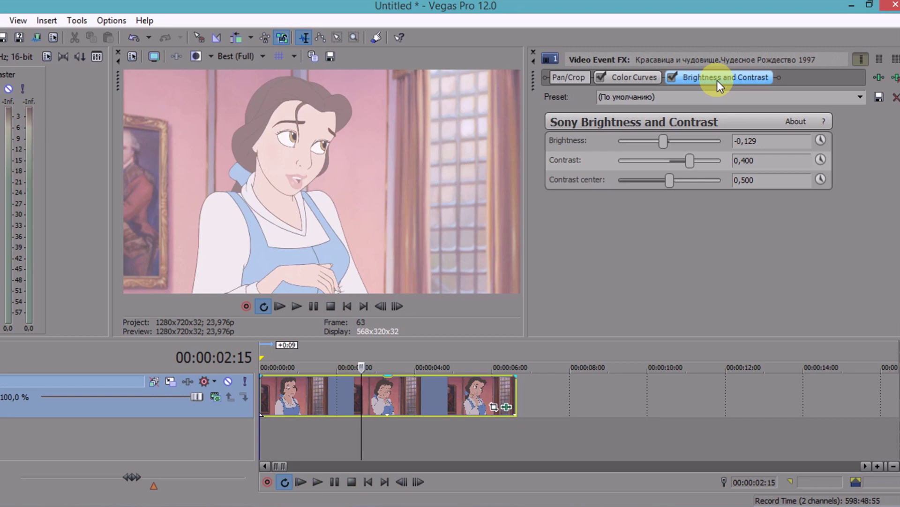
left_click(629, 79)
left_click_drag(670, 146, 670, 190)
left_click(300, 382)
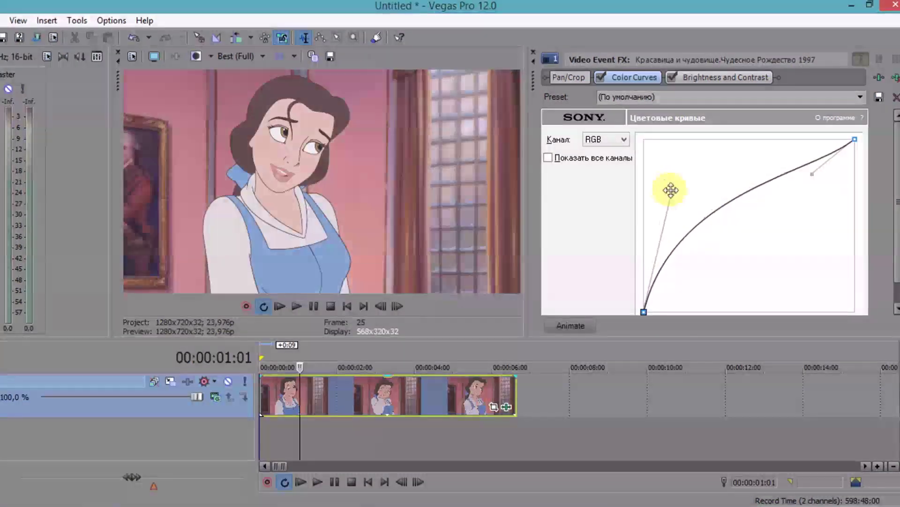
Mark the clip's full length as the time range and close the Video Event FX window.
double_click(351, 401)
left_click(544, 55)
left_click(535, 50)
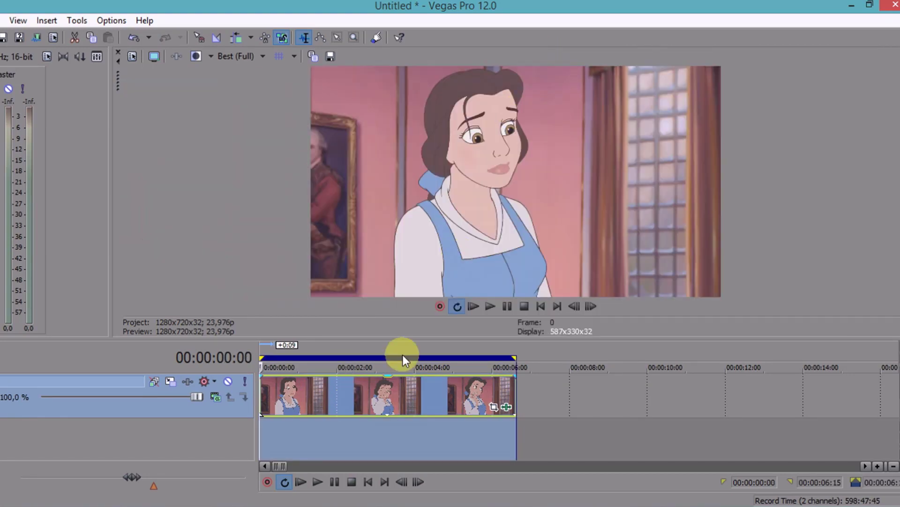
left_click(350, 401)
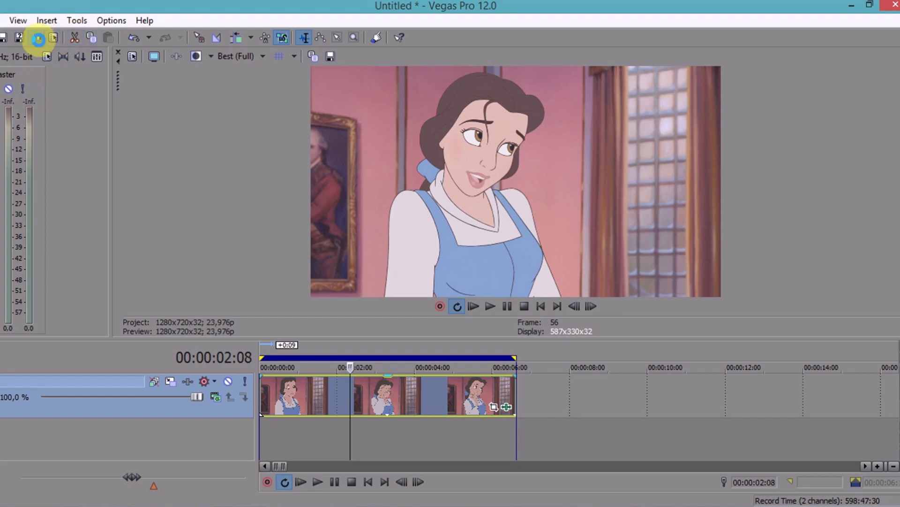
Set up a render named belle using the MainConcept AVC/AAC Internet HD 1080p template.
left_click(38, 39)
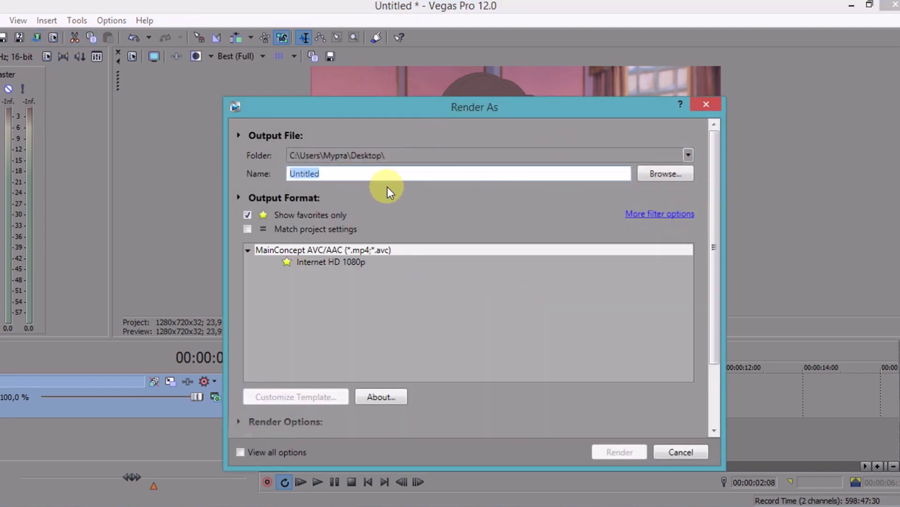
type("belle")
left_click(370, 258)
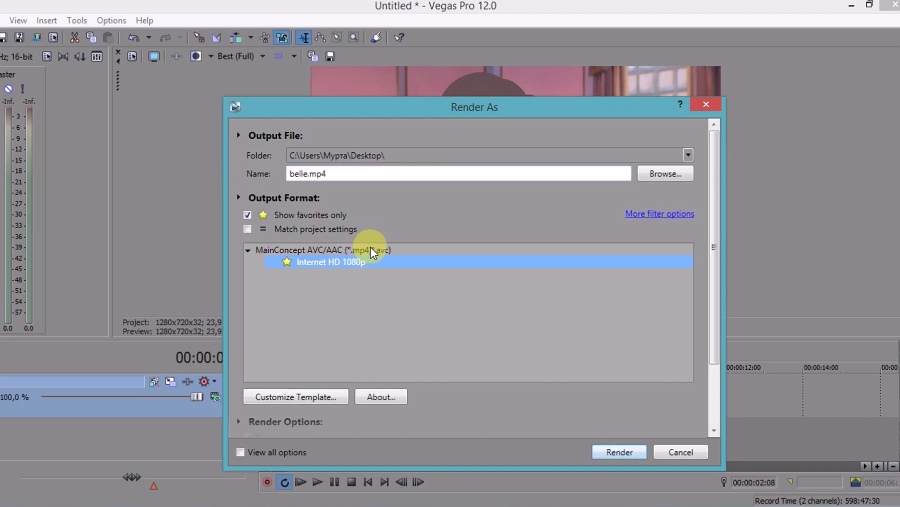
Customize the template to use a constant bit rate, adjust its value, and render the clip.
left_click(305, 397)
left_click(370, 350)
left_click(497, 351)
left_click(497, 352)
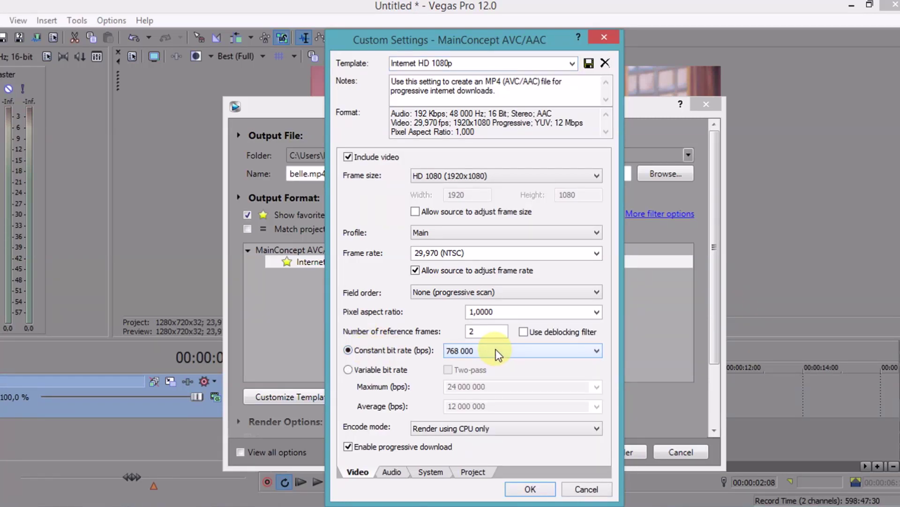
scroll(496, 349, "down", 3)
scroll(497, 349, "down", 2)
left_click(528, 489)
left_click(617, 453)
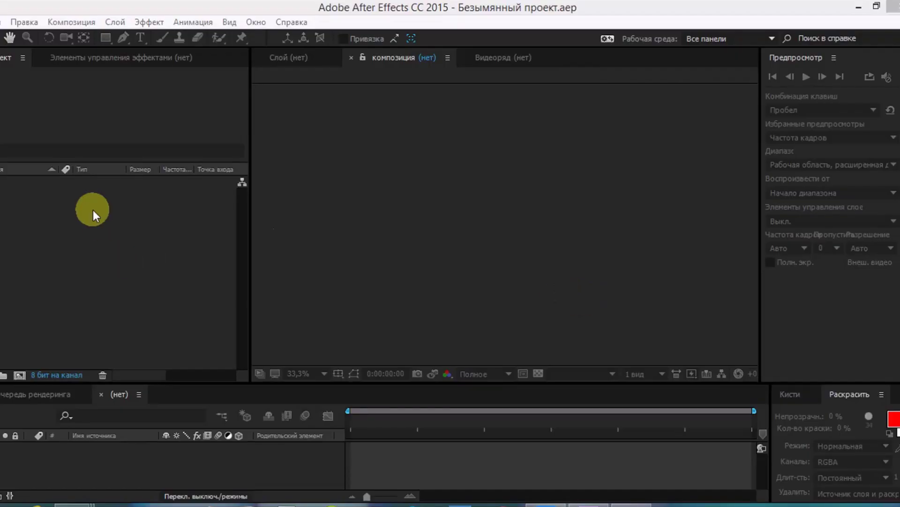
Switch to After Effects, import the belle video from the desktop and create a composition from it.
double_click(93, 210)
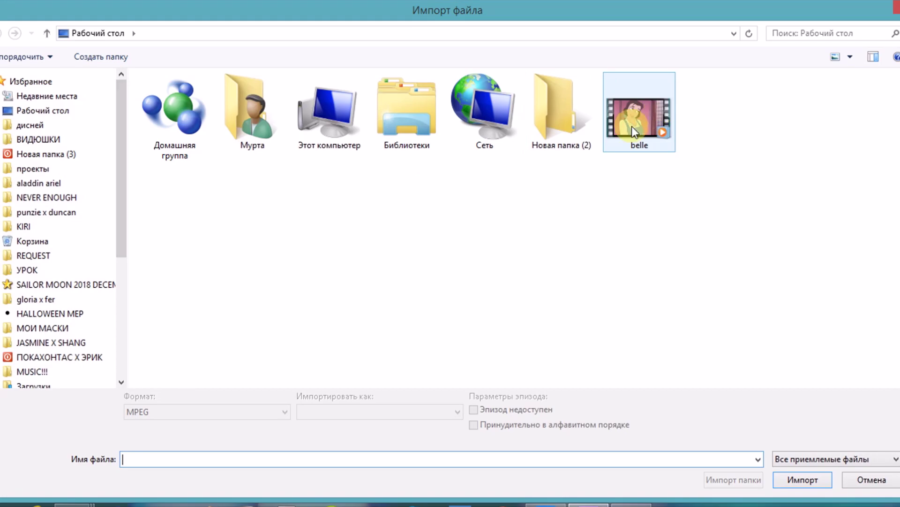
double_click(631, 125)
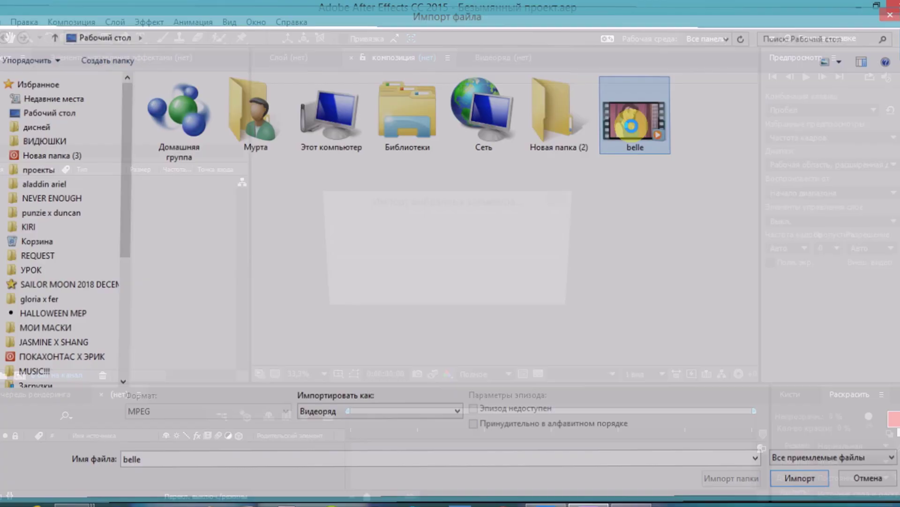
left_click(62, 261)
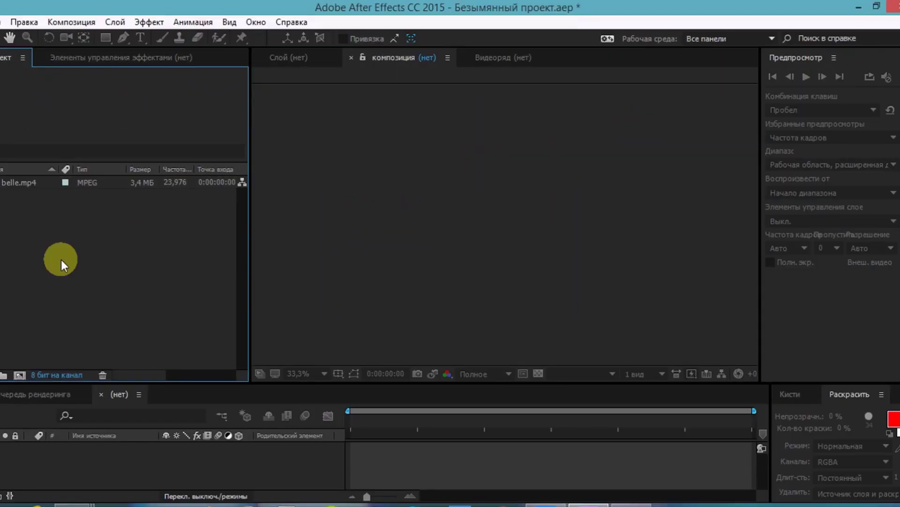
left_click_drag(13, 183, 16, 232)
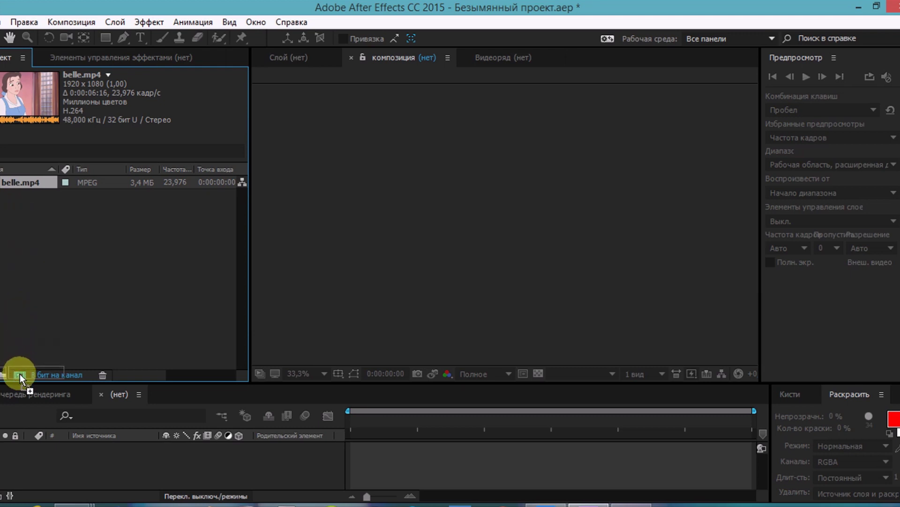
left_click_drag(20, 374, 19, 375)
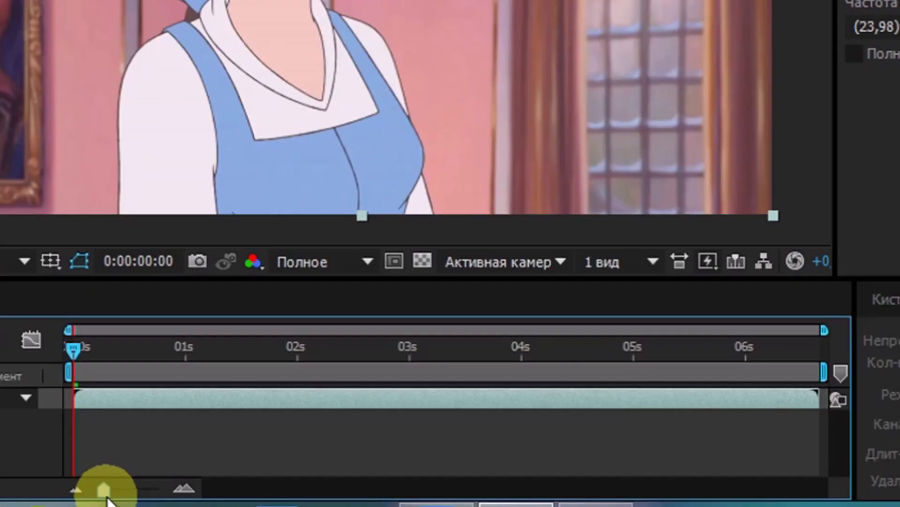
Cut off the red last frame by ending the belle.mp4 layer and work area at 0:00:06:15, and return to the first frame.
left_click(805, 351)
left_click_drag(104, 489, 157, 493)
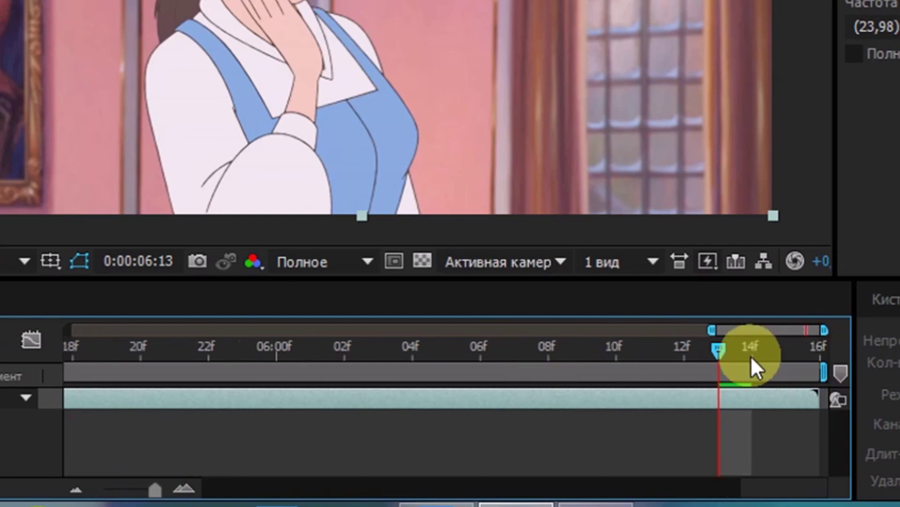
left_click_drag(747, 360, 781, 349)
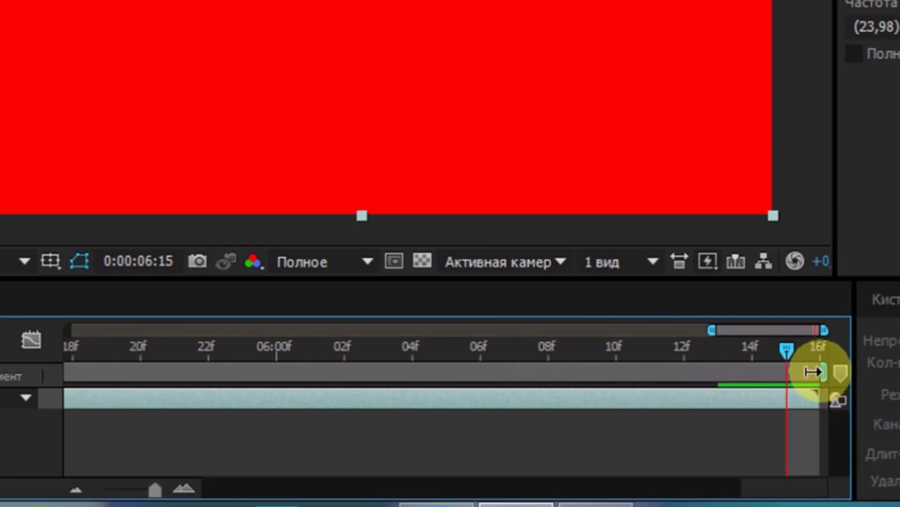
left_click_drag(824, 372, 790, 399)
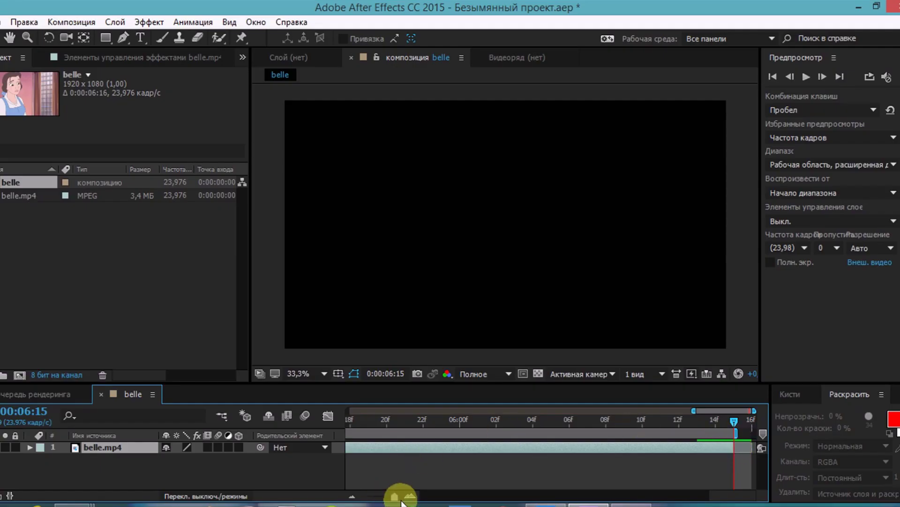
left_click_drag(161, 487, 146, 499)
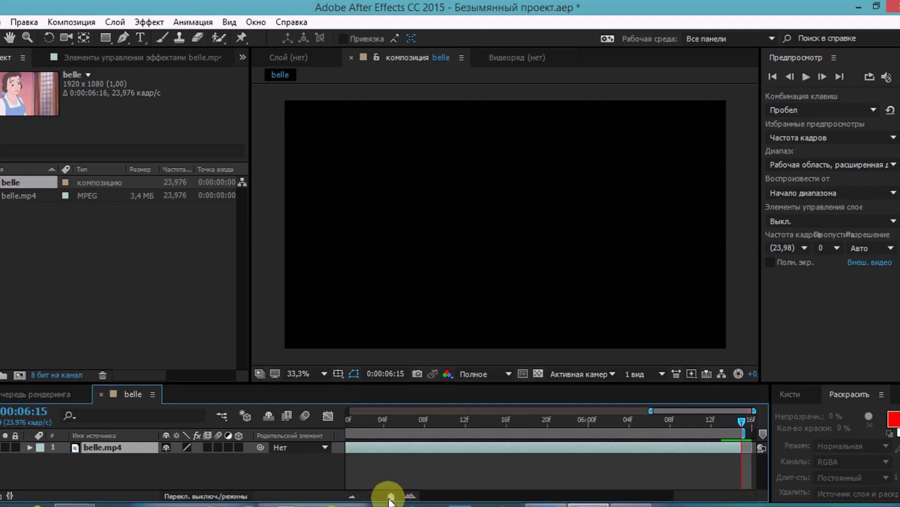
left_click_drag(390, 497, 363, 495)
left_click(353, 420)
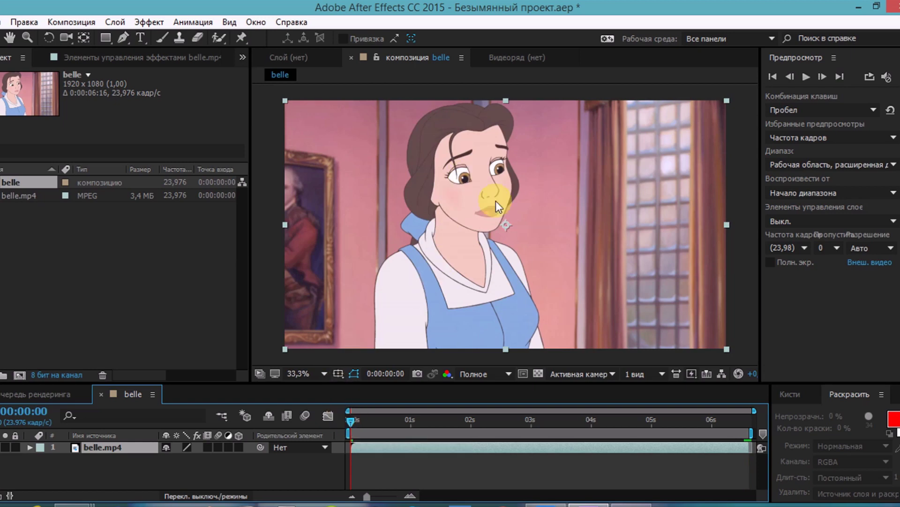
Open the belle.mp4 layer for painting and mark Belle's dress and collar as foreground with a Roto Brush stroke.
double_click(114, 447)
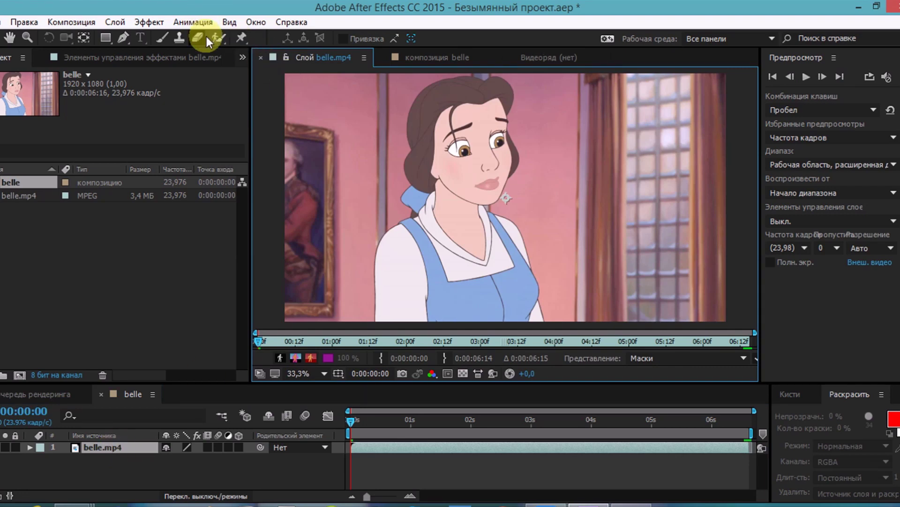
left_click(217, 40)
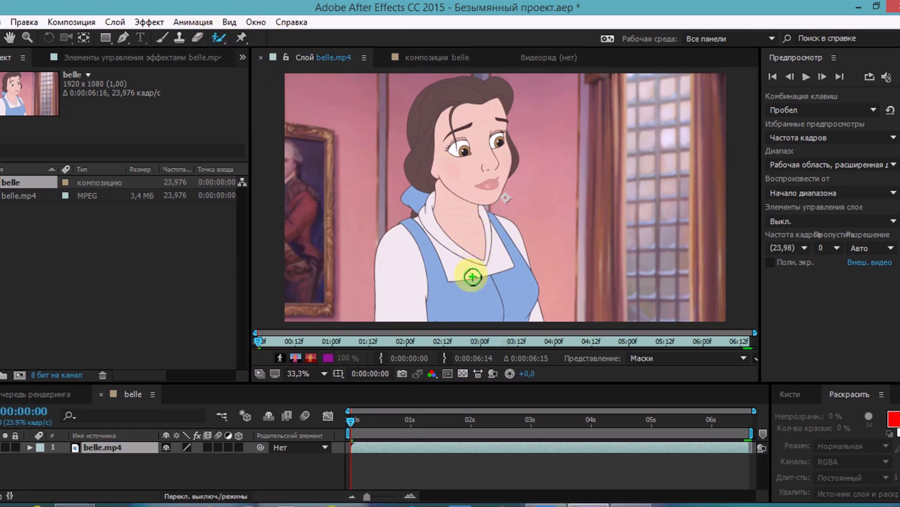
left_click_drag(471, 276, 477, 276)
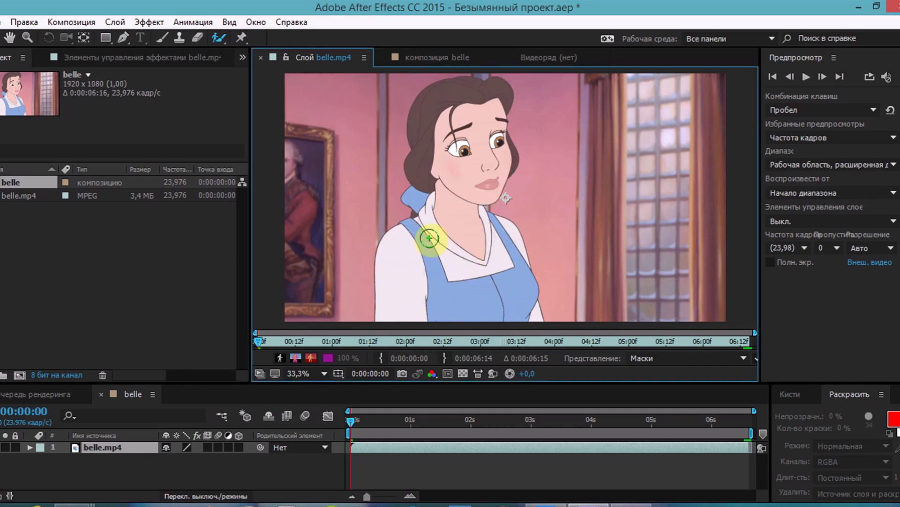
mouse_move(449, 222)
left_mouse_down()
mouse_move(429, 275)
mouse_move(442, 301)
left_mouse_up()
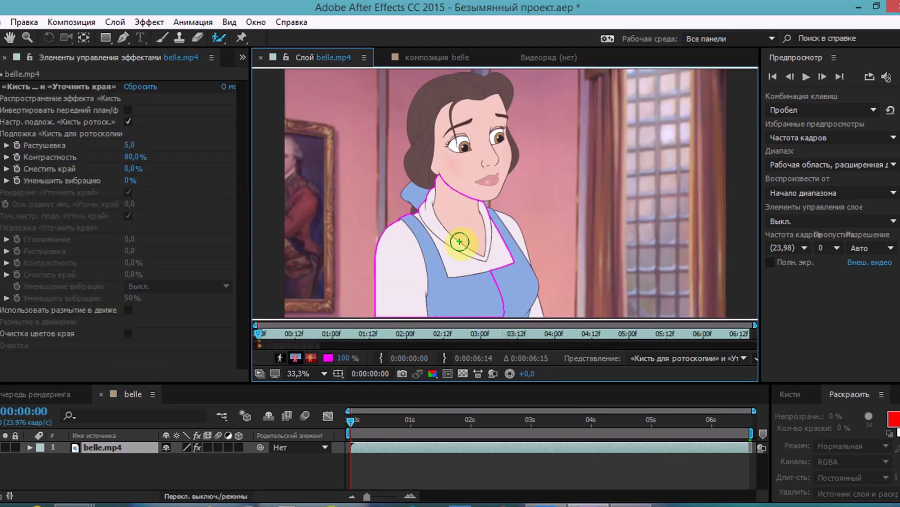
Change the Roto Brush selection outline color to cyan.
left_click(328, 358)
left_click_drag(222, 335, 222, 394)
left_click(325, 311)
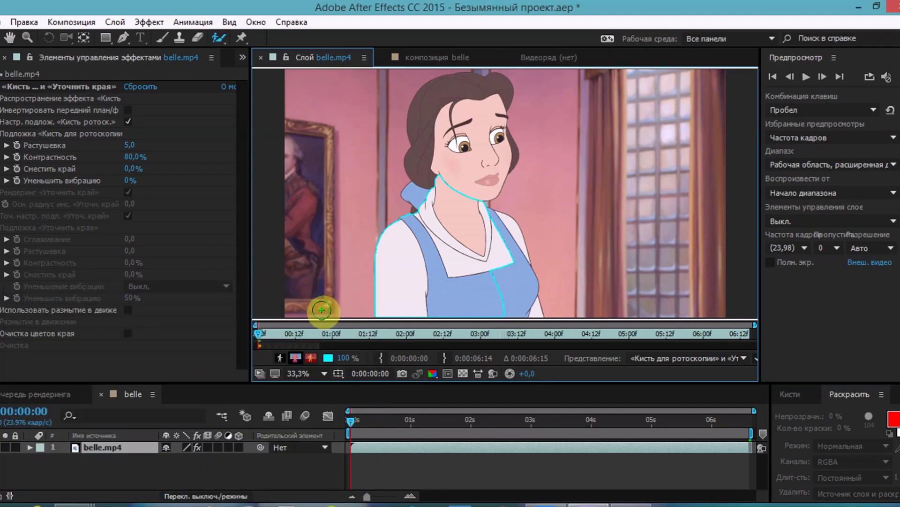
Extend the Roto Brush selection over the far sleeve, dress, face, hair and blue bow so it covers all of Belle.
left_click(510, 233)
left_click(519, 301)
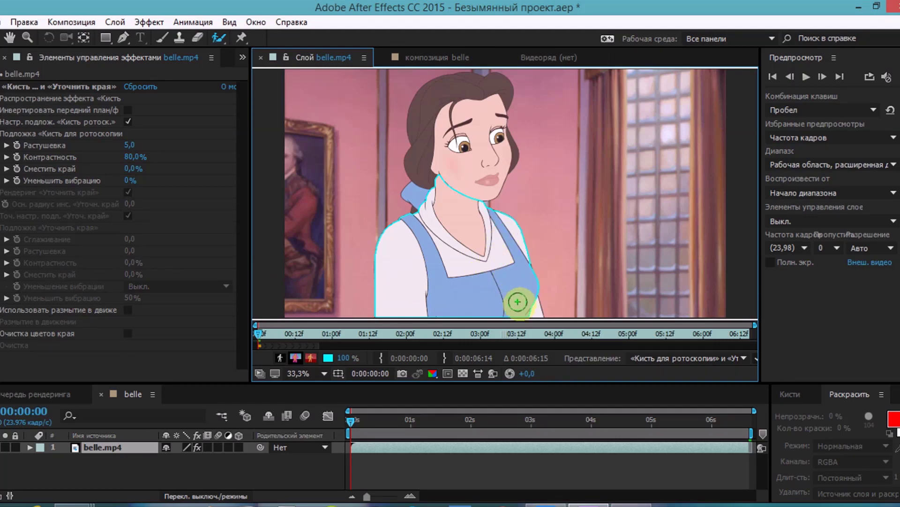
left_click_drag(470, 97, 470, 127)
left_click_drag(468, 160, 458, 191)
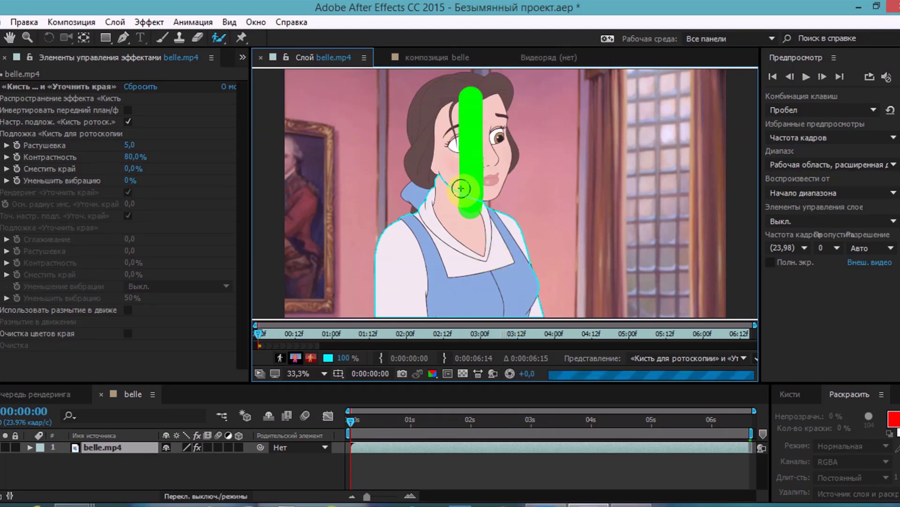
left_click(425, 203)
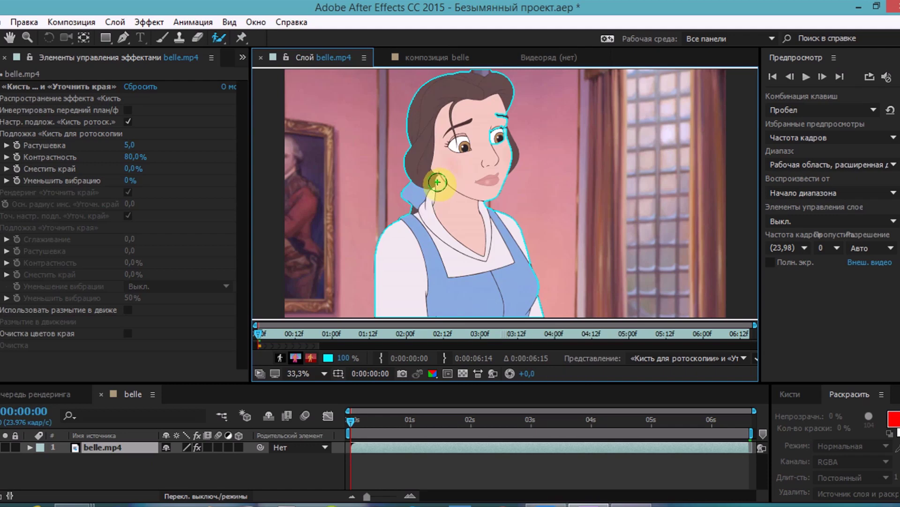
mouse_move(496, 150)
left_mouse_down()
mouse_move(491, 136)
mouse_move(488, 151)
left_mouse_up()
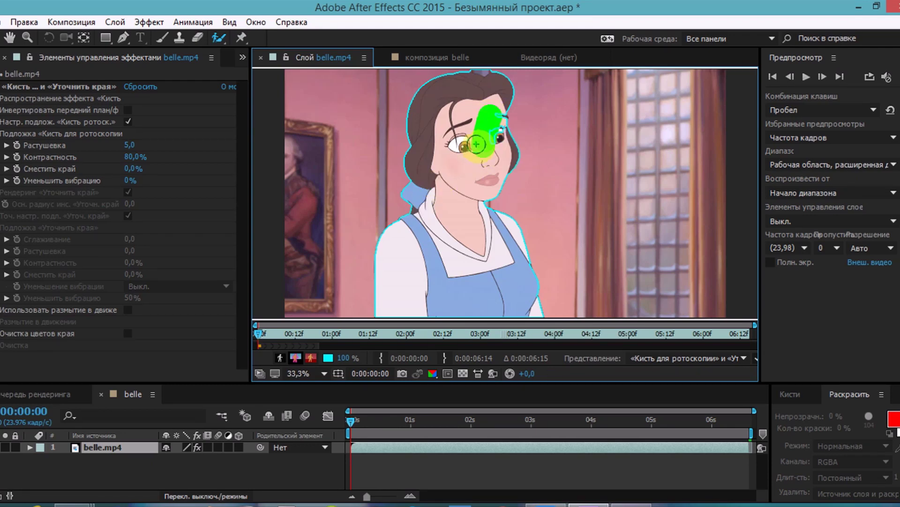
Enlarge the layer view and subtract the piece of background above Belle's hair from the Roto Brush selection.
left_click(298, 374)
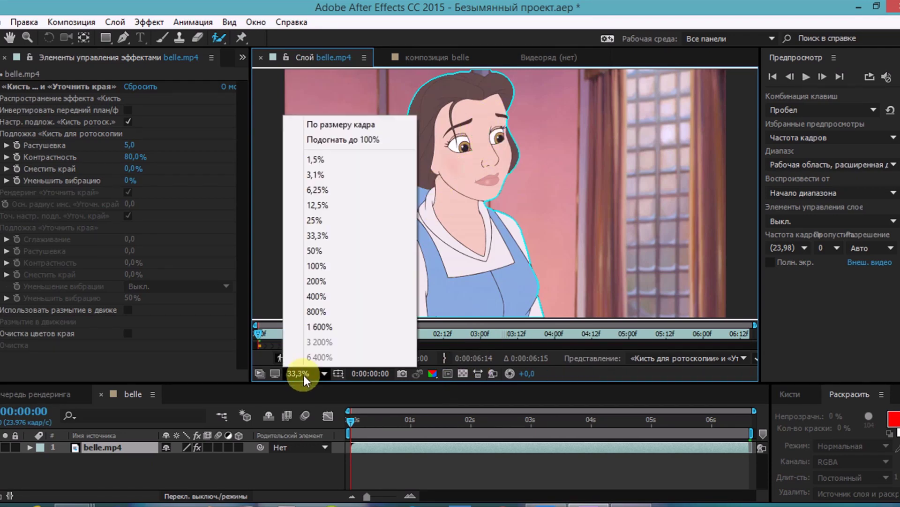
left_click(334, 123)
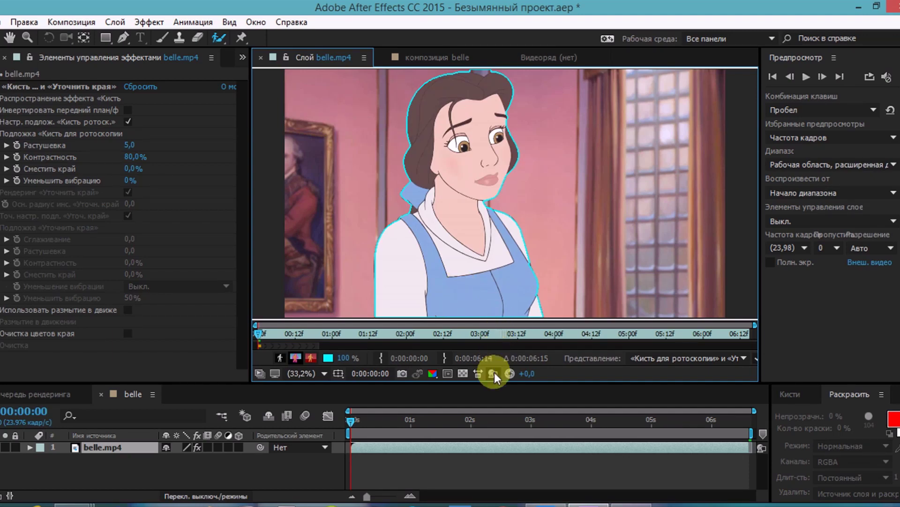
left_click_drag(488, 383, 476, 421)
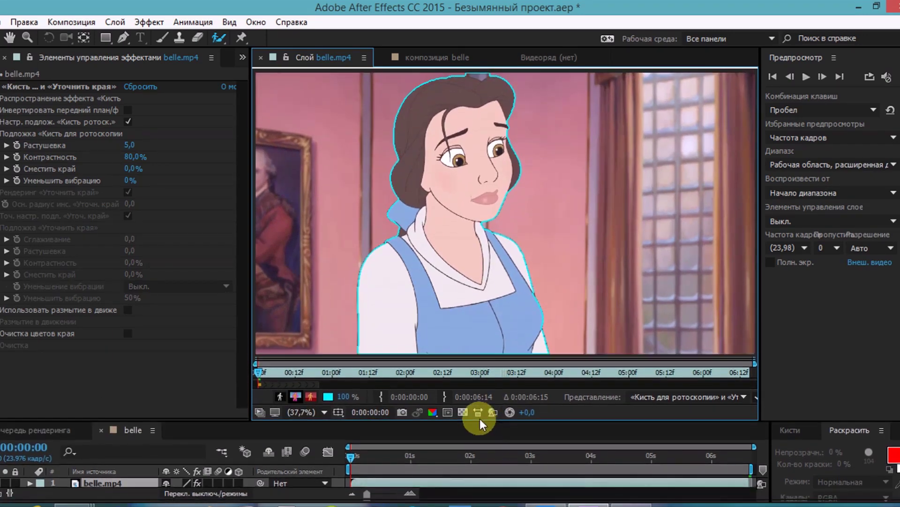
left_click_drag(243, 226, 211, 225)
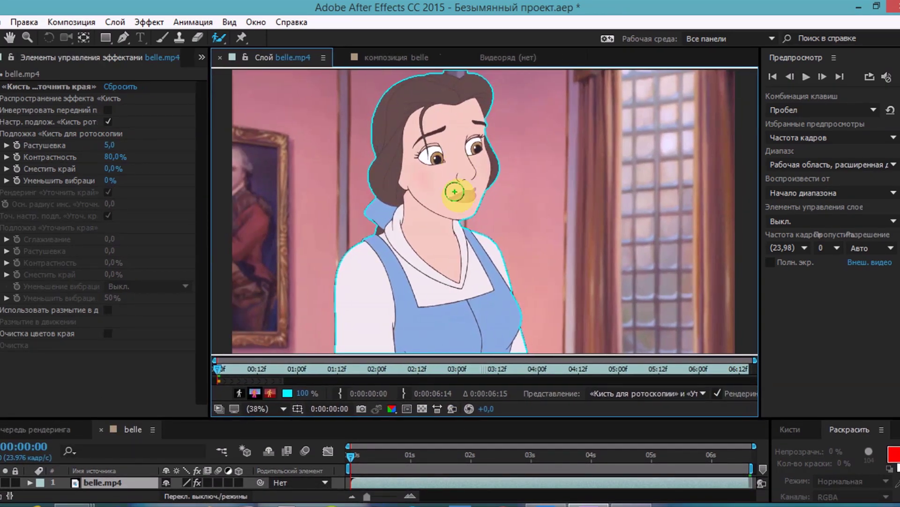
scroll(450, 187, "up", 3)
scroll(398, 94, "up", 10)
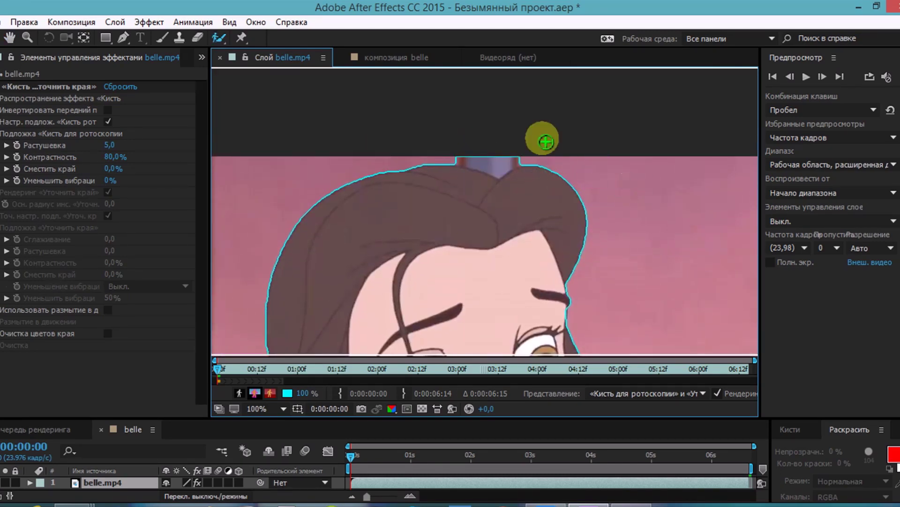
left_click_drag(469, 160, 532, 151)
Refine the Roto Brush outline along Belle's far shoulder and sleeve, and check the edge around the near sleeve and face.
scroll(574, 163, "down", 15)
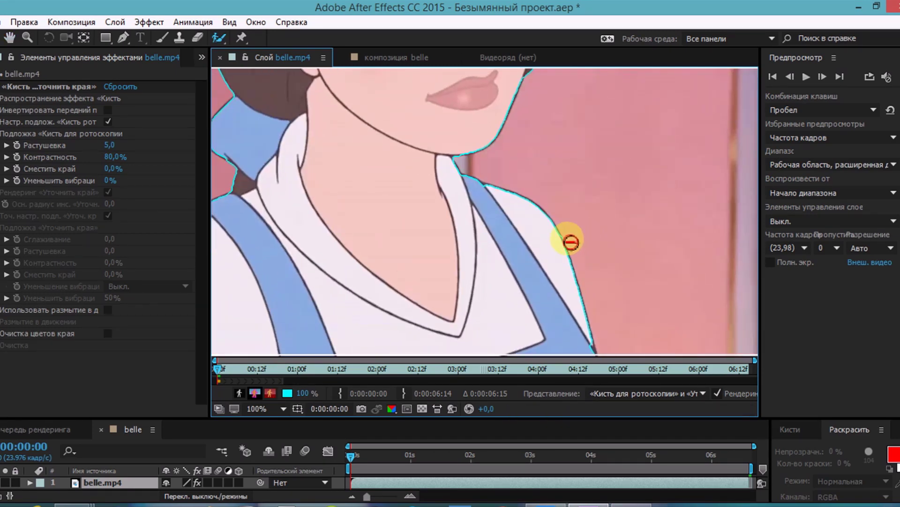
left_click(571, 242)
mouse_move(594, 351)
left_mouse_down()
mouse_move(542, 204)
mouse_move(536, 221)
left_mouse_up()
scroll(549, 224, "down", 3)
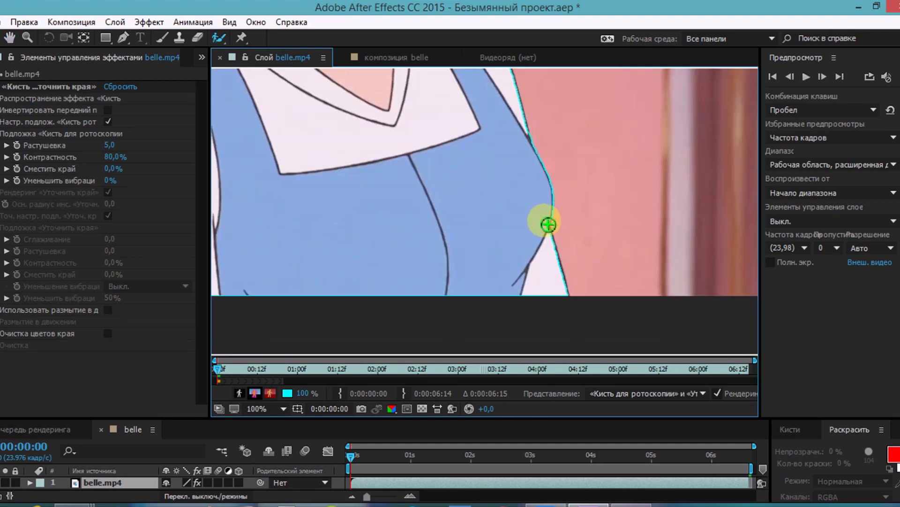
key("space")
left_click_drag(472, 206, 610, 249)
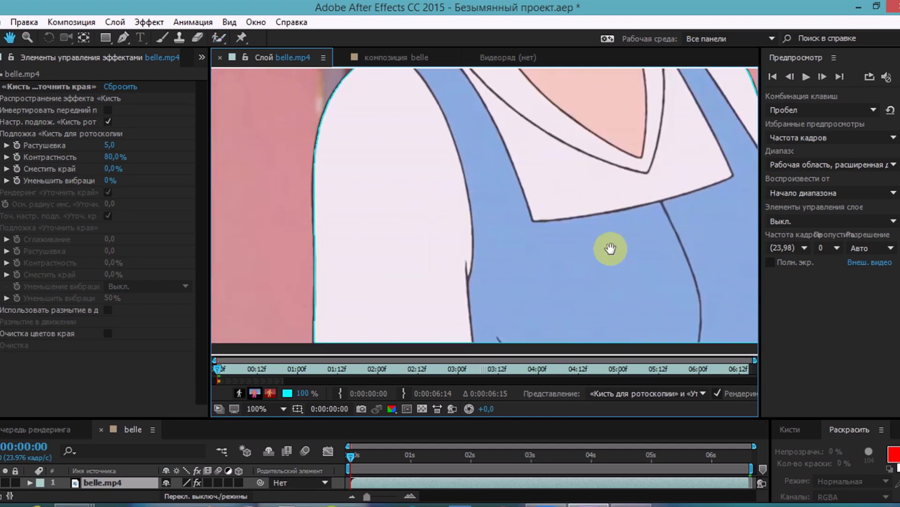
scroll(459, 227, "up", 10)
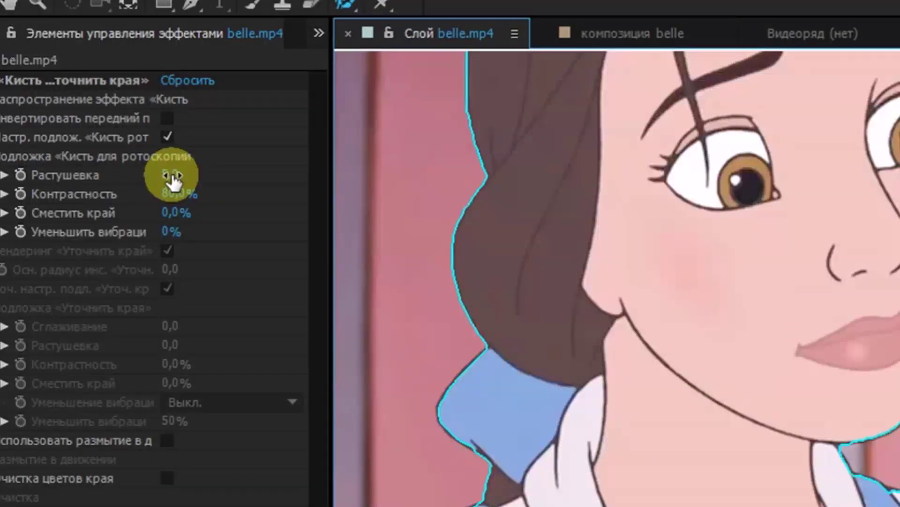
Set the Roto Brush matte's feather to 11.9 and its edge shift to -14%.
left_click_drag(171, 175, 248, 176)
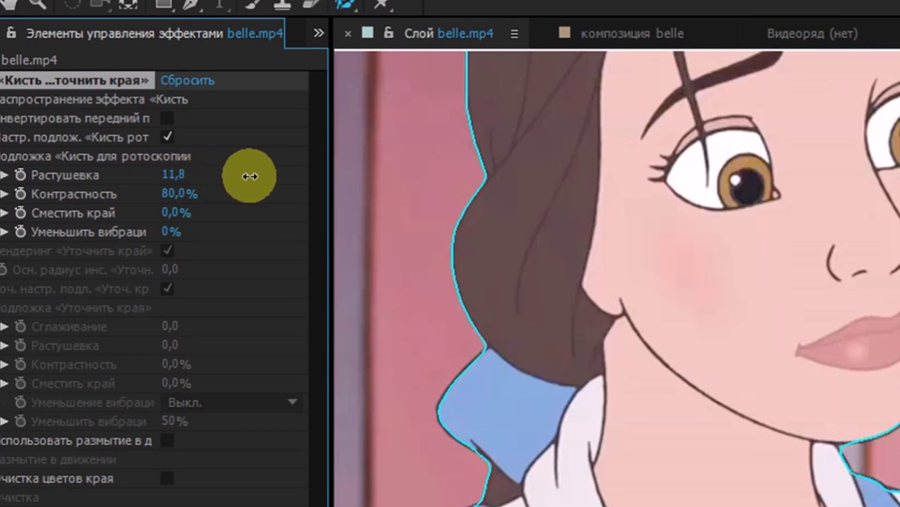
left_click_drag(251, 177, 249, 178)
left_click(173, 215)
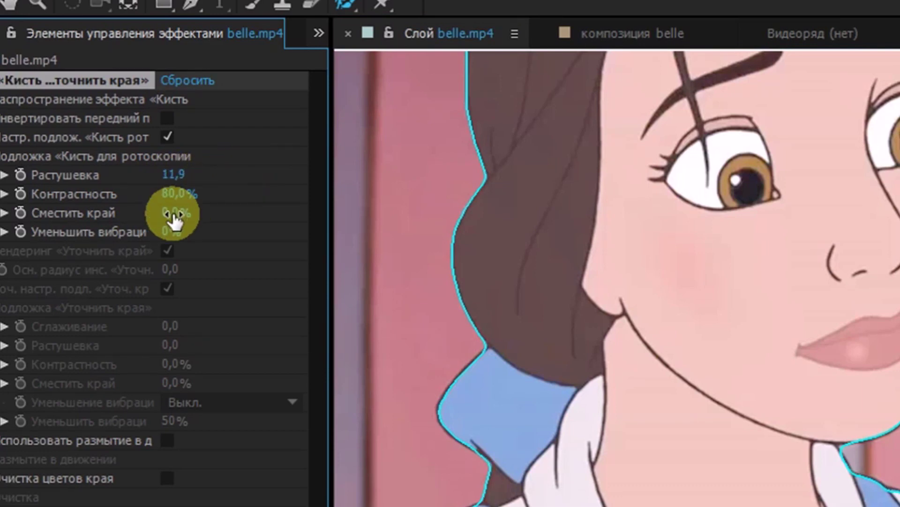
left_click_drag(159, 218, 162, 218)
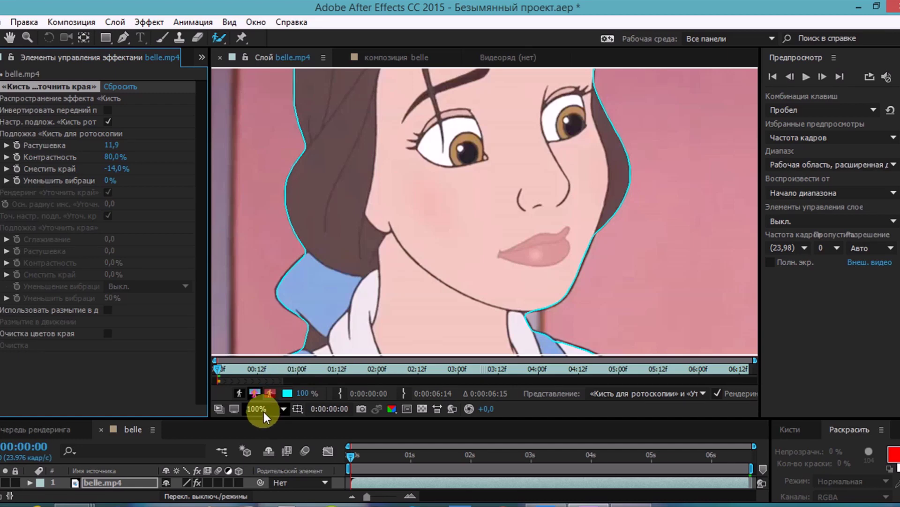
Check the cutout in the belle composition and propagate the Roto Brush selection frame by frame up to 0:00:01:21.
left_click(261, 409)
left_click(286, 156)
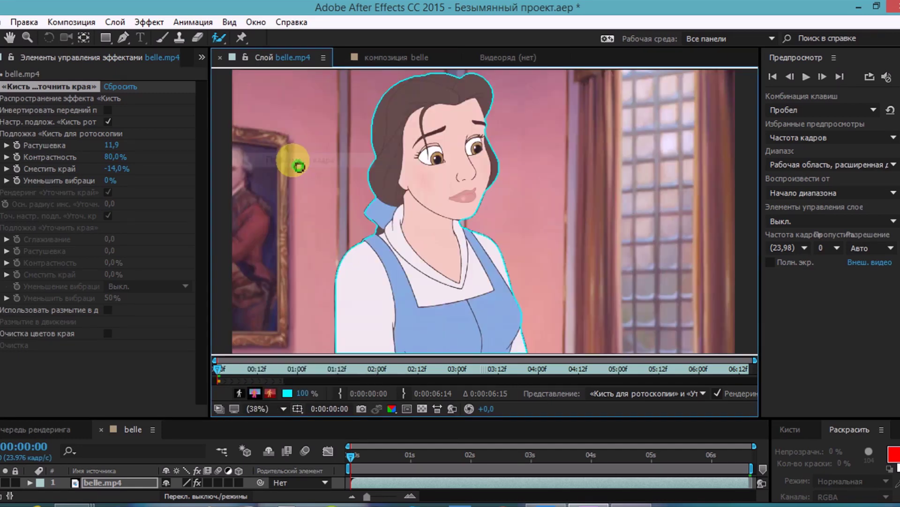
left_click(397, 57)
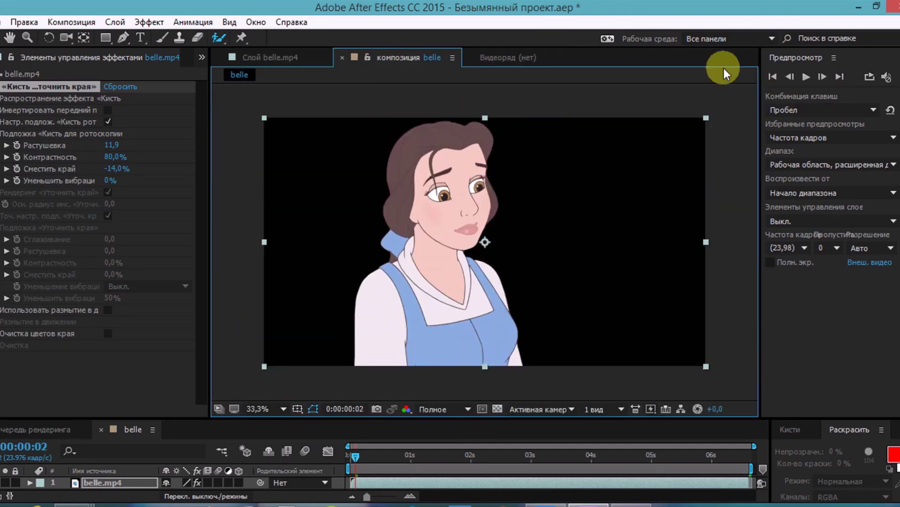
left_click(805, 76)
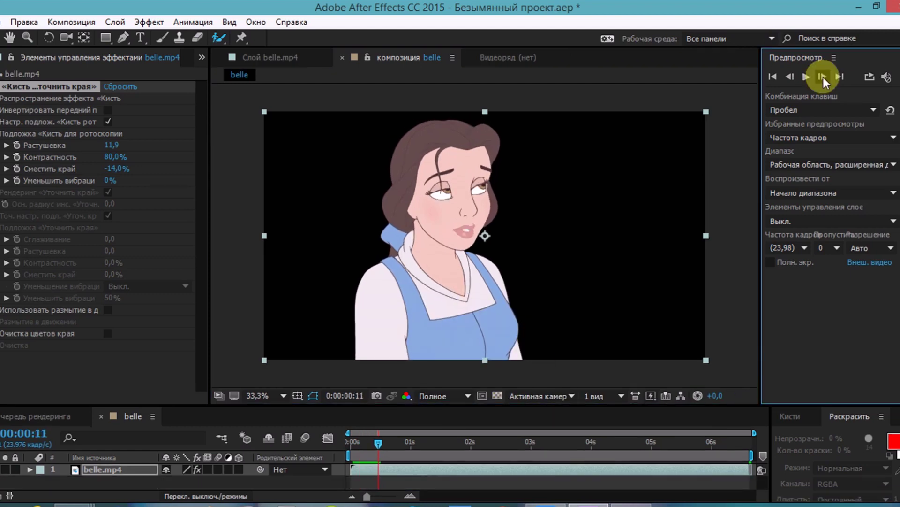
left_click(792, 78)
left_click(822, 77)
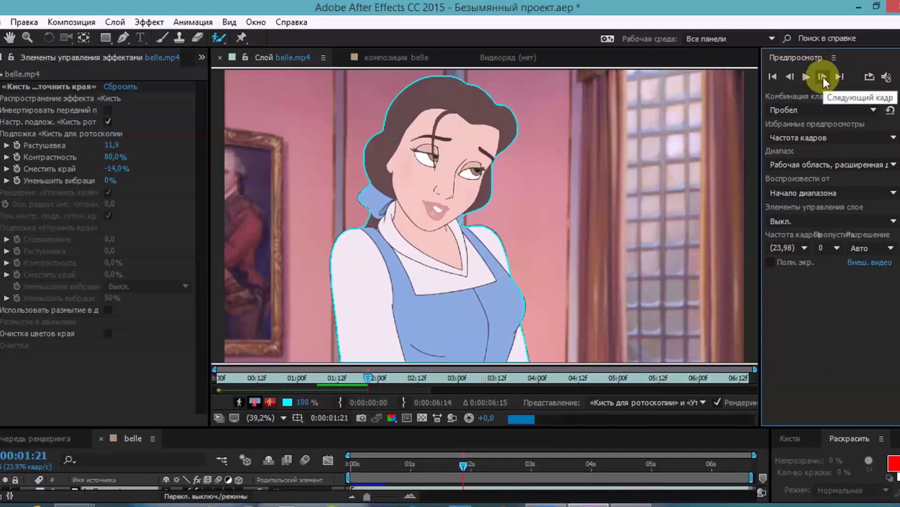
Inspect the outline up close and advance the Roto Brush selection frame by frame up to 0:00:04:09.
left_click(790, 77)
scroll(430, 285, "up", 4)
scroll(430, 285, "down", 3)
scroll(452, 232, "up", 1)
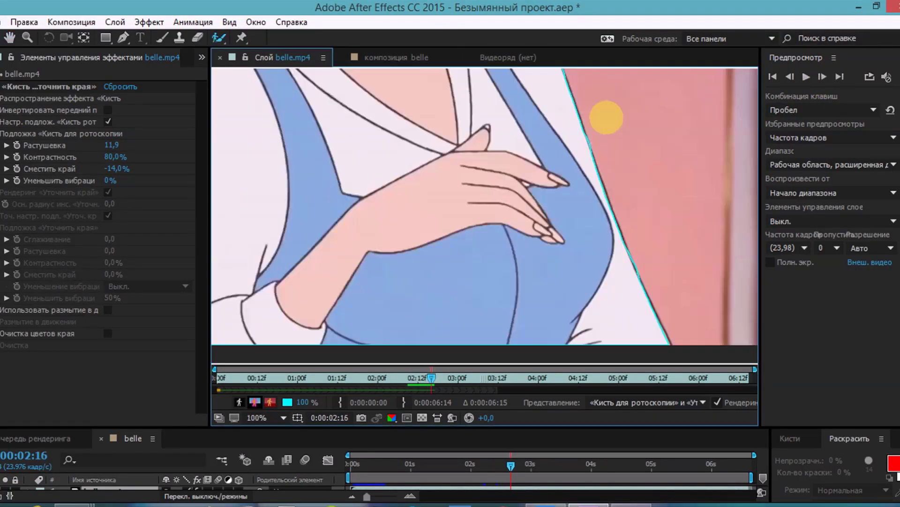
key("shift+slash")
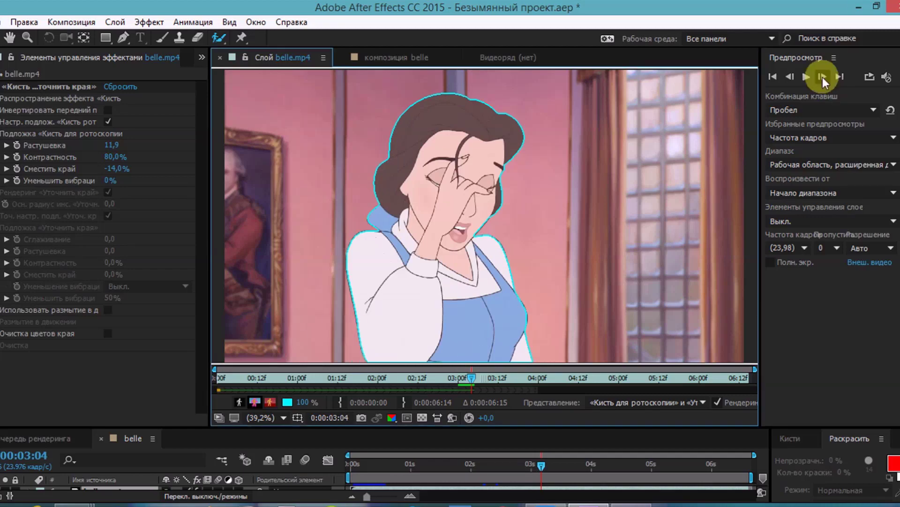
left_click(822, 76)
left_click(822, 76)
scroll(476, 322, "up", 4)
left_click(399, 57)
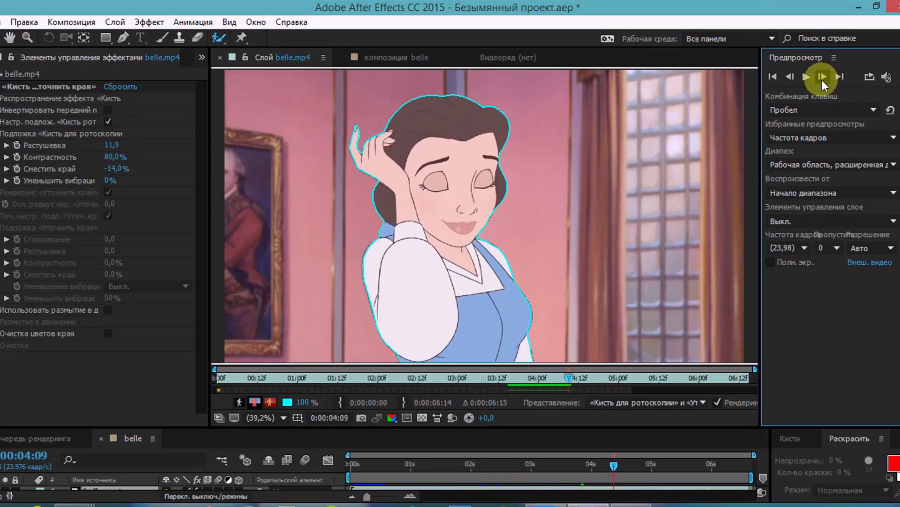
Finish propagating the cutout through the last frame at 0:00:06:14, checking it in the belle composition.
left_click(372, 57)
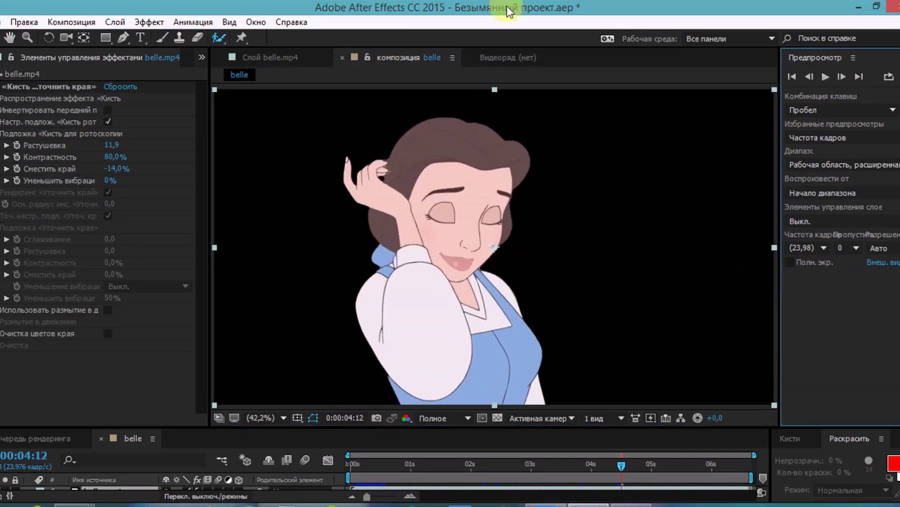
left_click(842, 78)
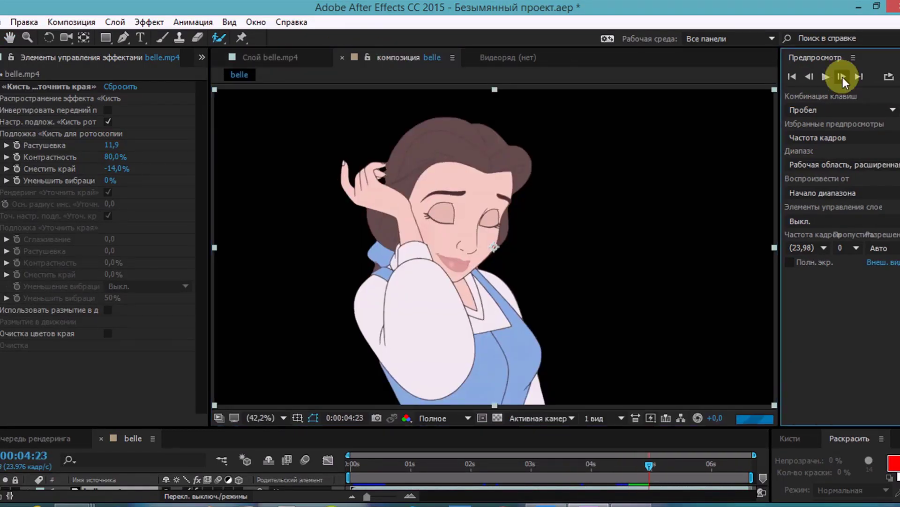
left_click(422, 183)
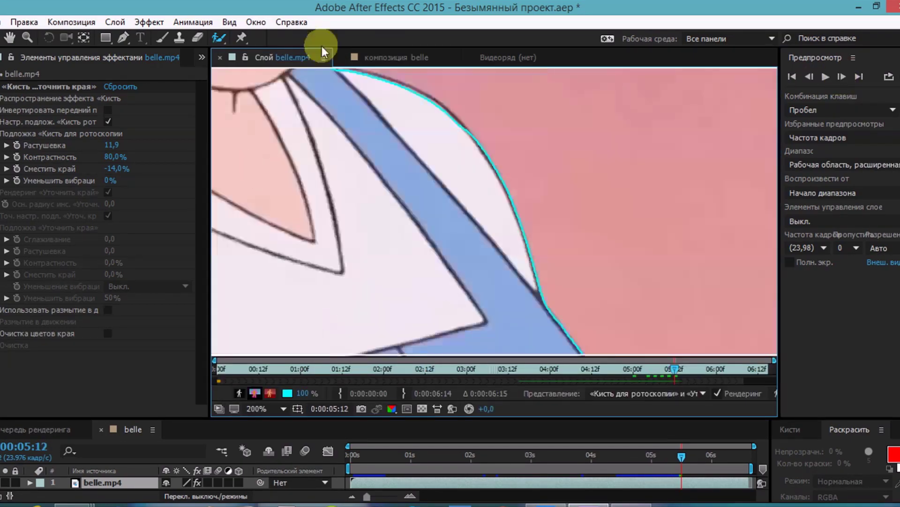
left_click(842, 77)
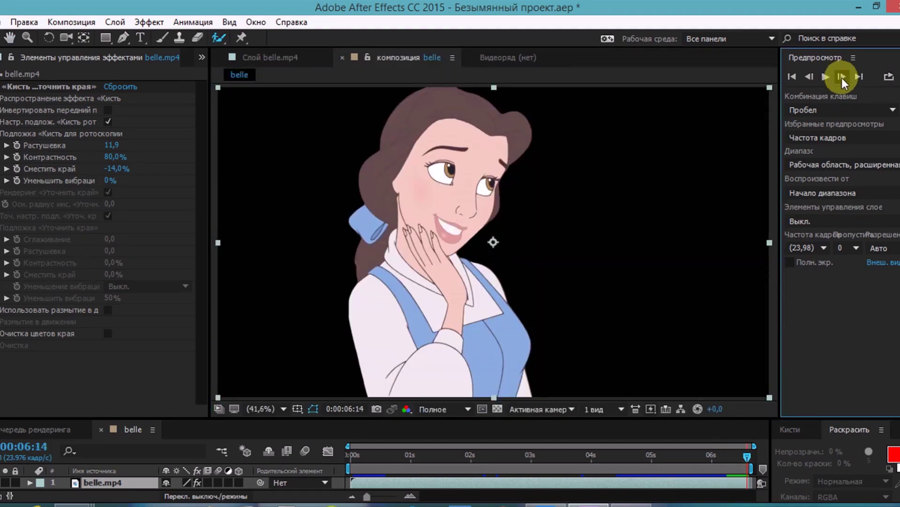
Import the background image cinderella2-disneyscreencaps.com-7013 from the БЭКГРАУНДЫ folder into the project.
left_click(10, 37)
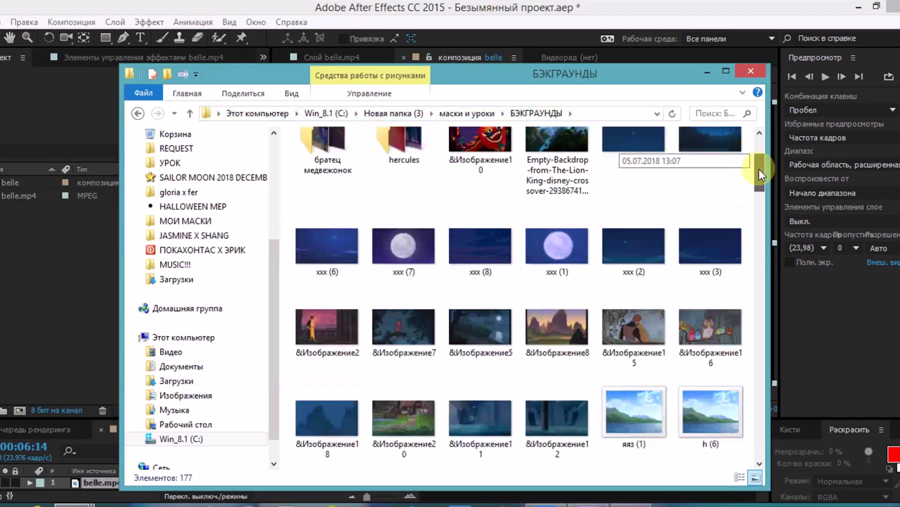
left_click_drag(759, 169, 755, 284)
left_click(467, 251)
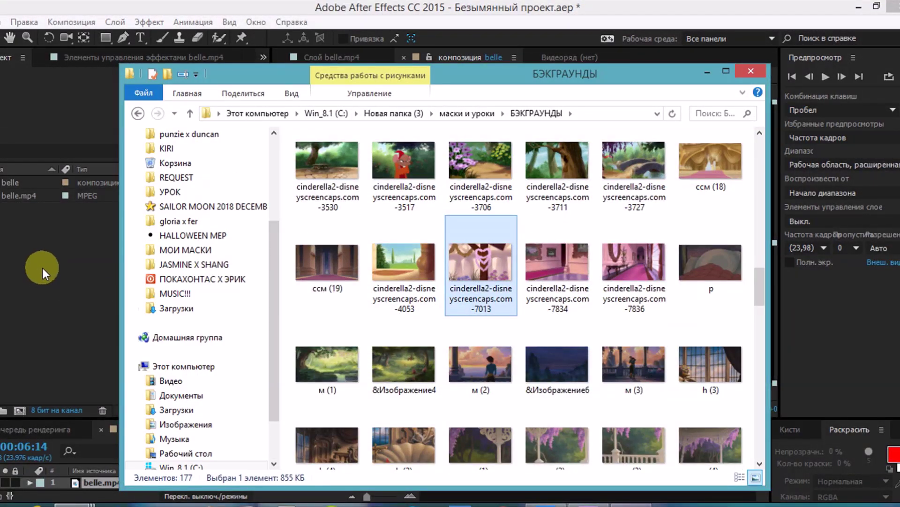
left_click_drag(42, 272, 72, 265)
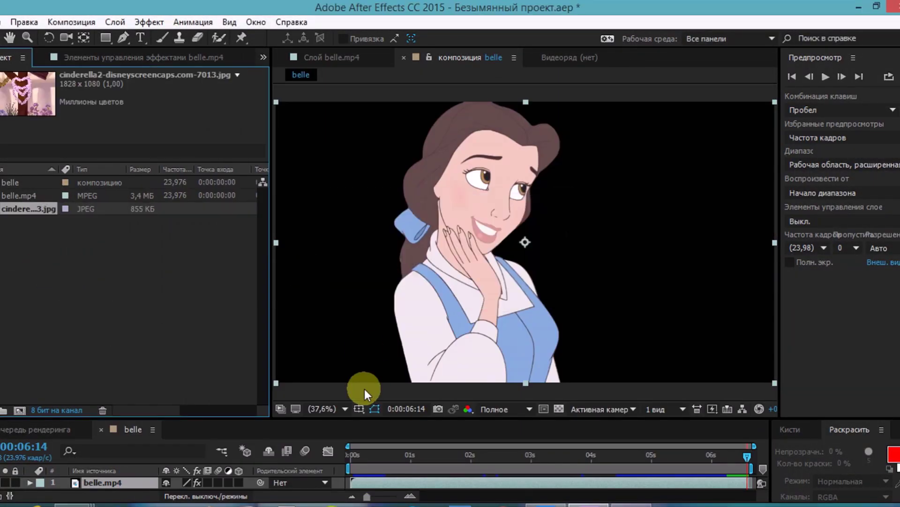
Place the cinderella2-disneyscreencaps.com-7013 image beneath belle.mp4 in the belle composition and enlarge it to fill the frame.
left_click_drag(363, 419, 364, 382)
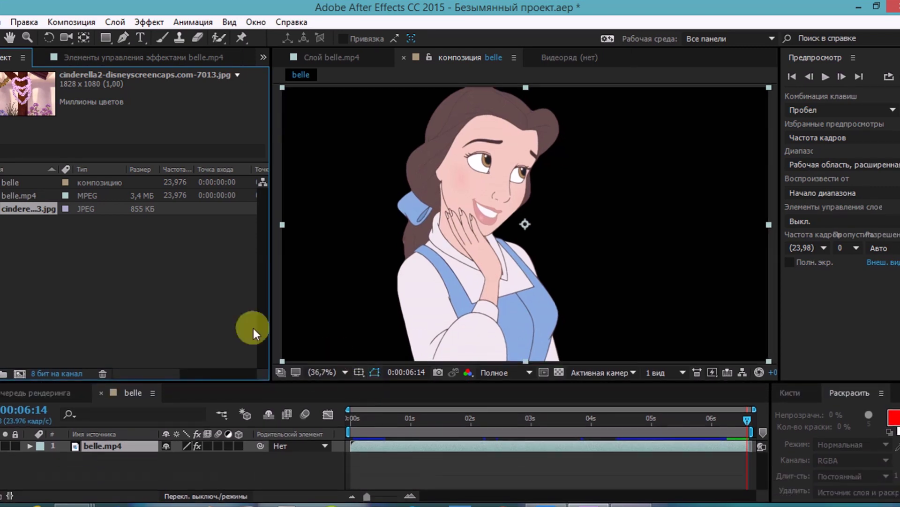
left_click_drag(20, 207, 131, 448)
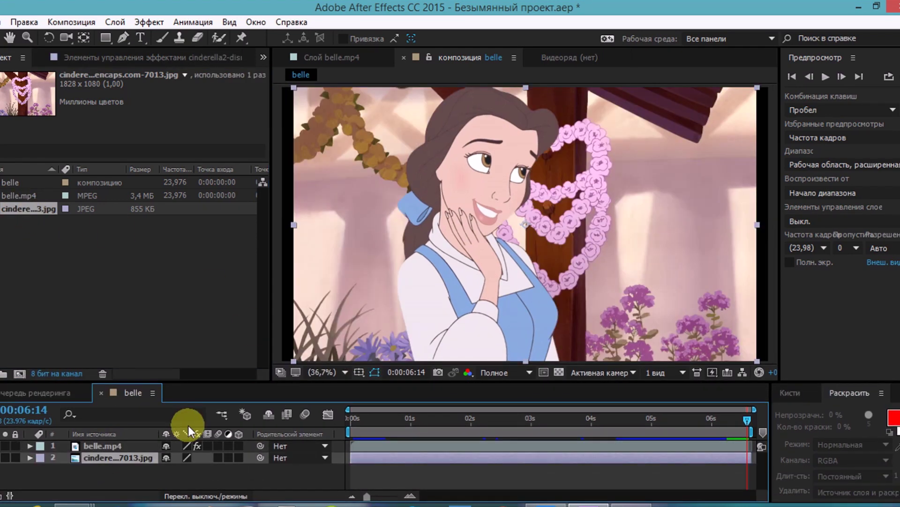
left_click_drag(293, 360, 277, 367)
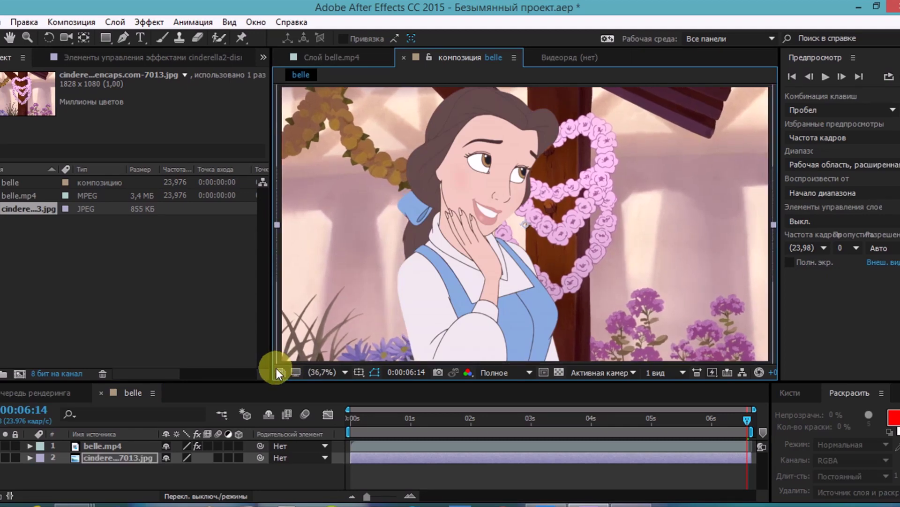
Shift the Belle cutout to the left over the background so the flower hearts stand beside her, and check the placement.
left_click_drag(469, 292, 424, 292)
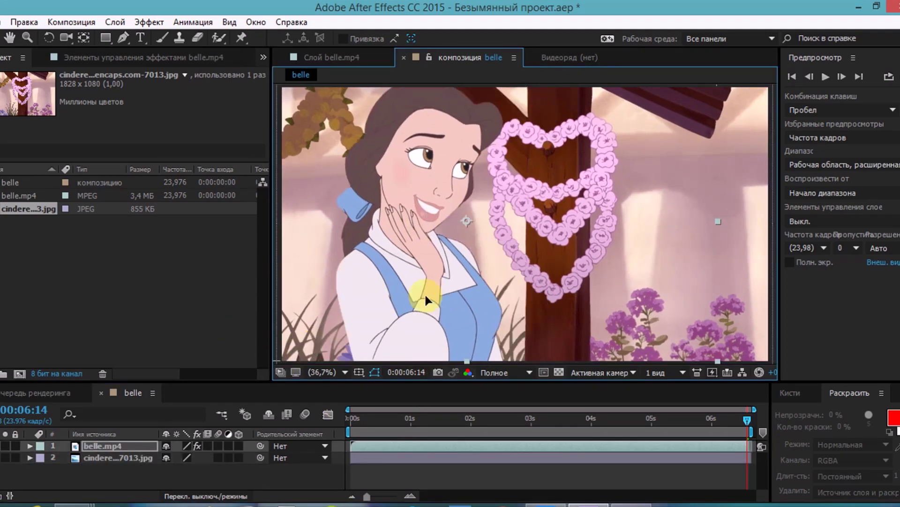
scroll(353, 136, "up", 3)
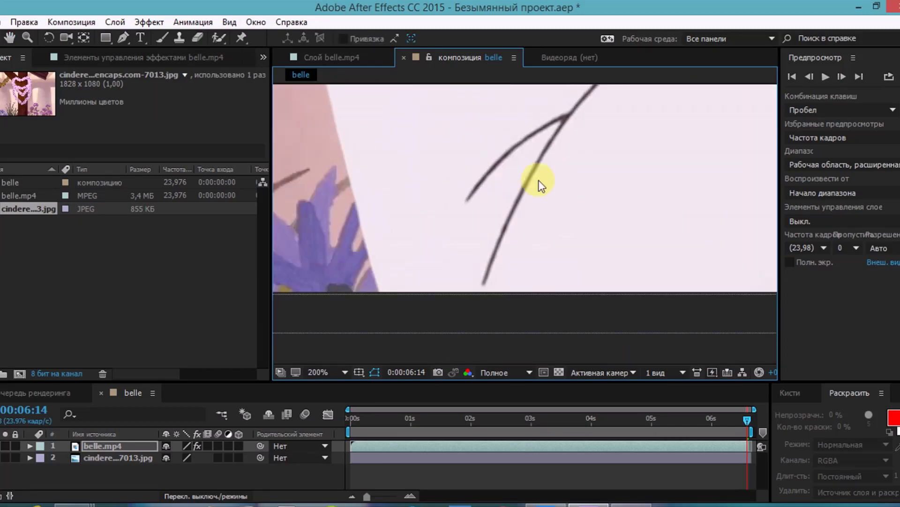
scroll(539, 225, "down", 4)
key("shift+slash")
key("v")
left_click_drag(272, 235, 200, 252)
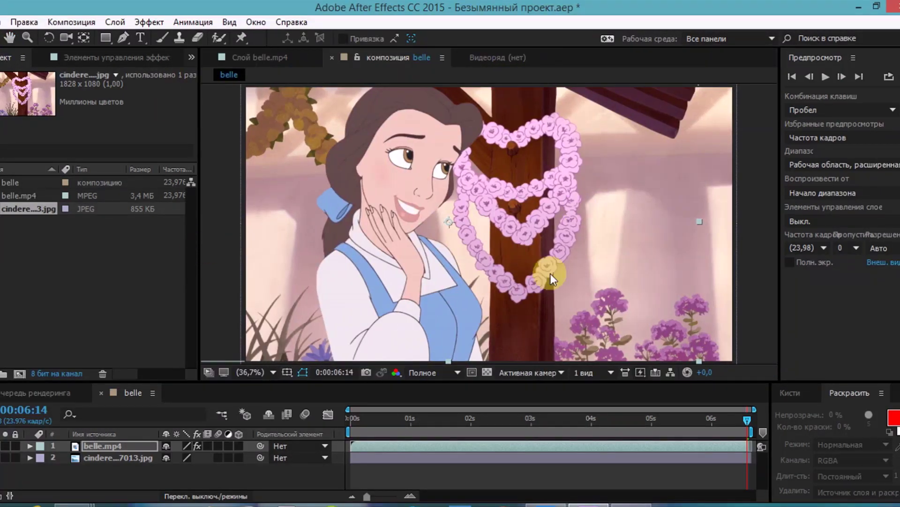
Apply Brightness & Contrast to belle.mp4 at the first frame and lower its brightness to about -14.
left_click(351, 417)
left_click(125, 59)
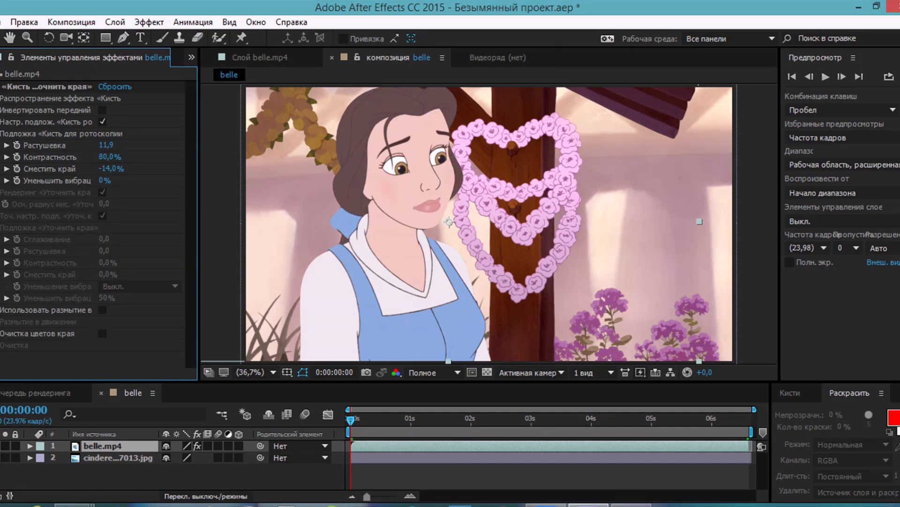
left_click(2, 86)
left_click(140, 22)
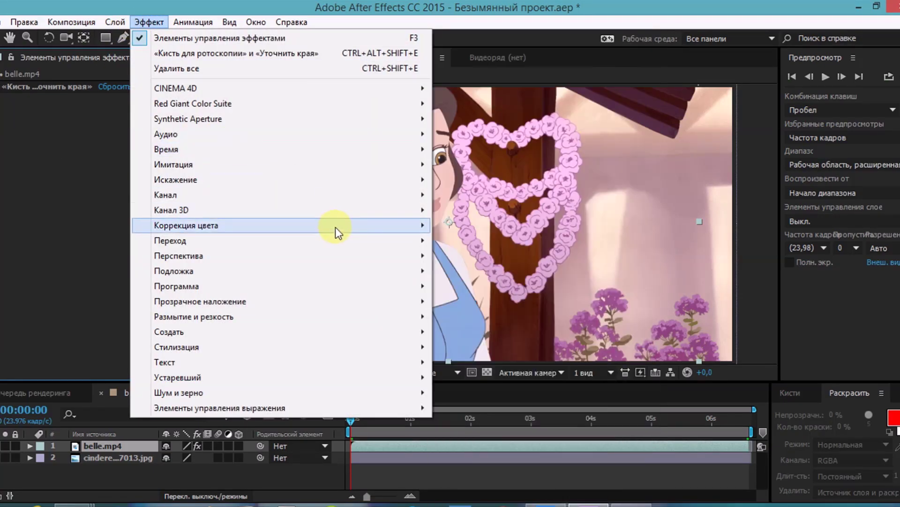
mouse_move(337, 227)
left_click(525, 504)
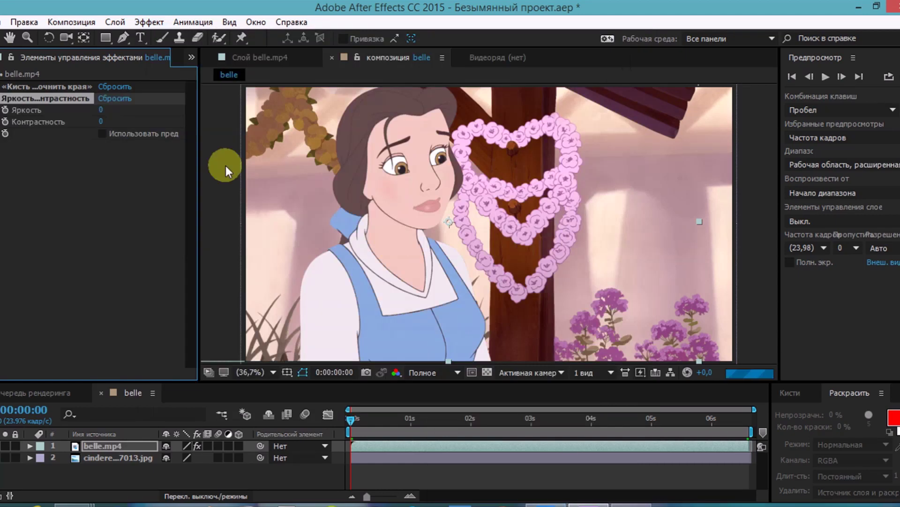
left_click_drag(102, 110, 96, 113)
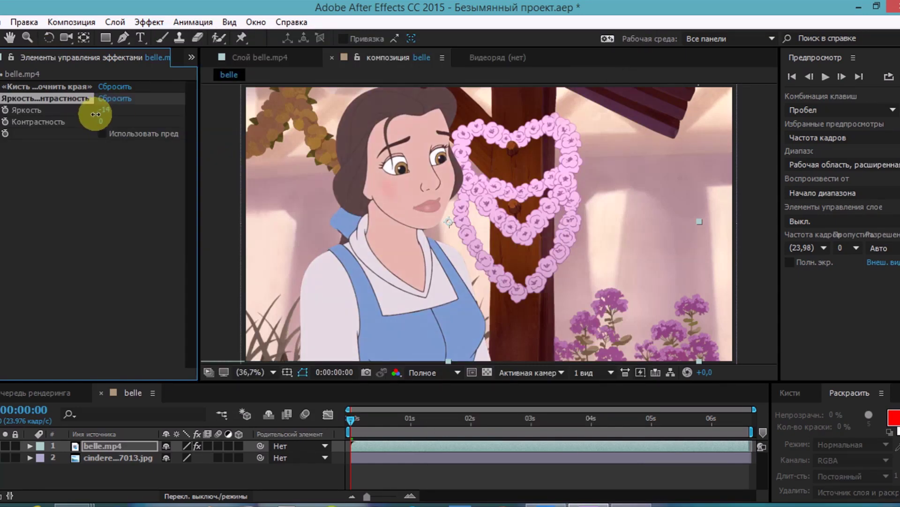
Add a Hue/Saturation effect to belle.mp4 and raise the master saturation to about 5.
left_click(143, 23)
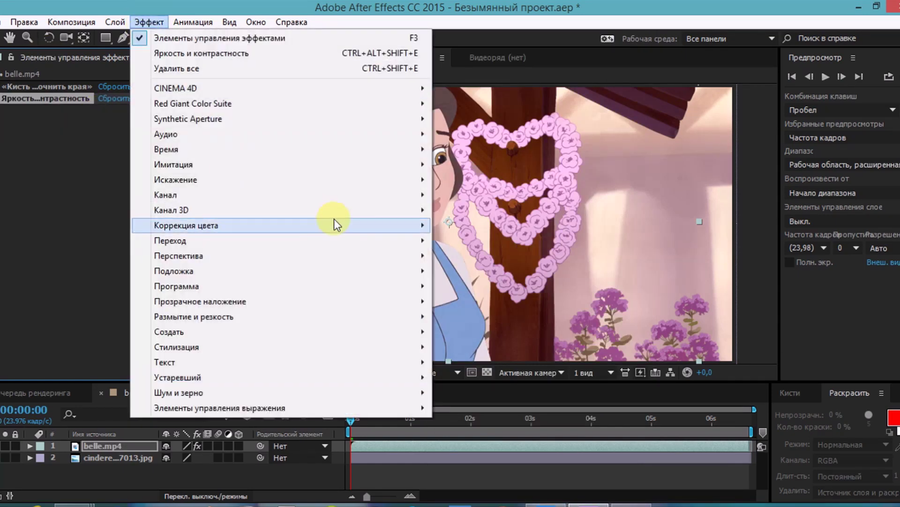
mouse_move(336, 223)
left_click(509, 473)
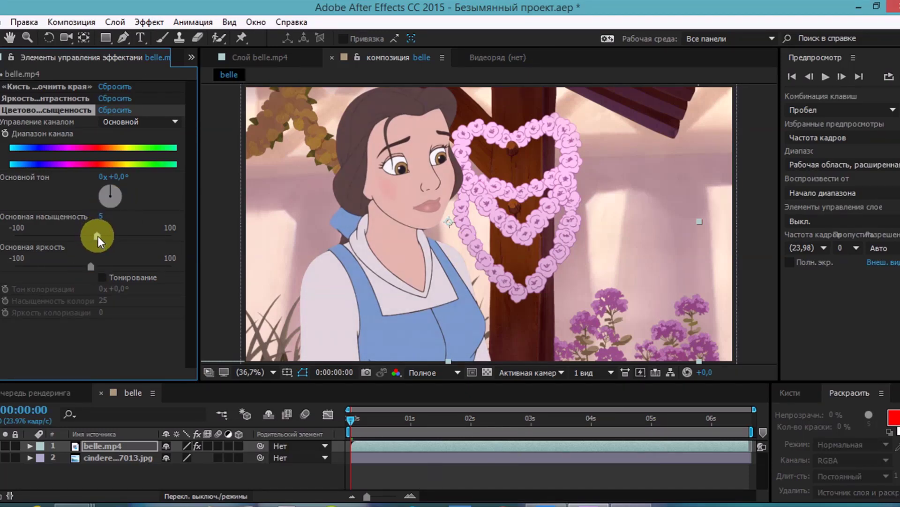
left_click(2, 109)
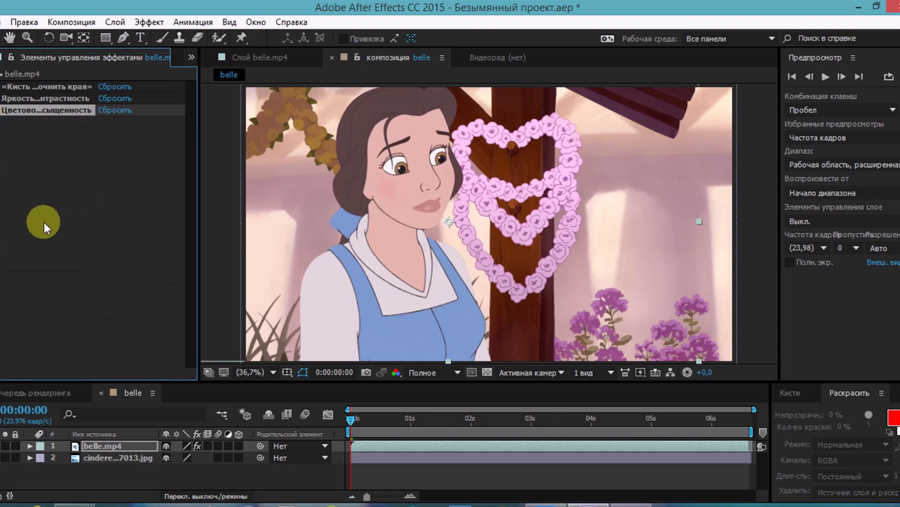
Apply Brightness & Contrast to the cinderella background layer and raise its brightness.
left_click(118, 457)
left_click(149, 22)
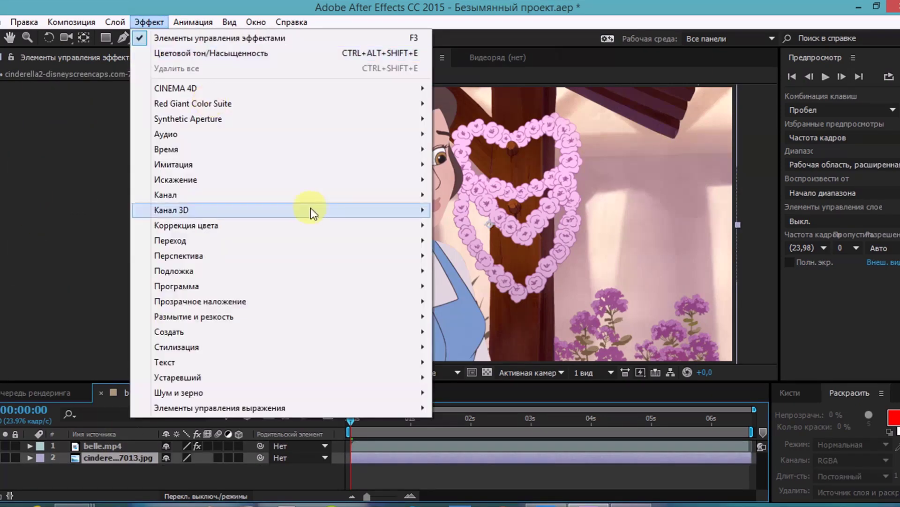
mouse_move(310, 225)
left_click(529, 501)
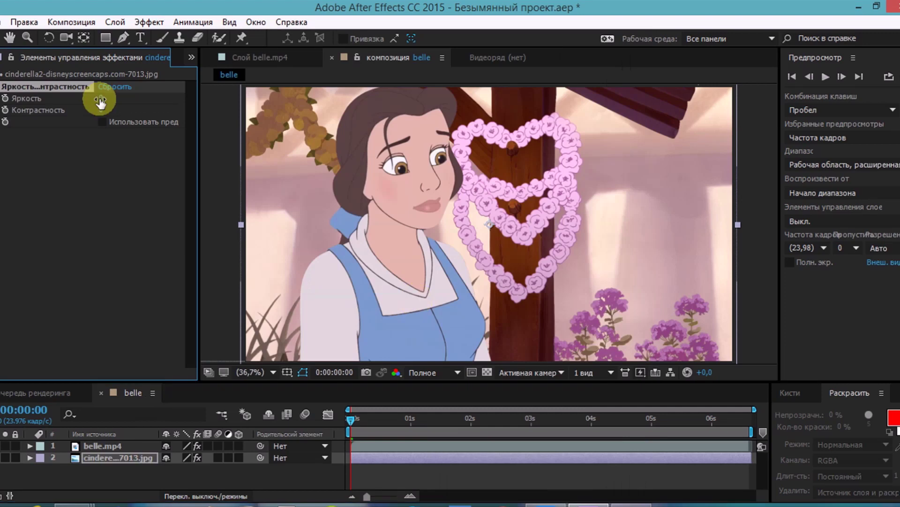
mouse_move(97, 99)
left_mouse_down()
mouse_move(89, 100)
mouse_move(114, 98)
left_mouse_up()
Add a Hue/Saturation effect to the cinderella background layer and slightly lower its master lightness.
left_click(150, 23)
mouse_move(328, 203)
left_click(539, 475)
left_click(93, 255)
left_click_drag(92, 252, 89, 254)
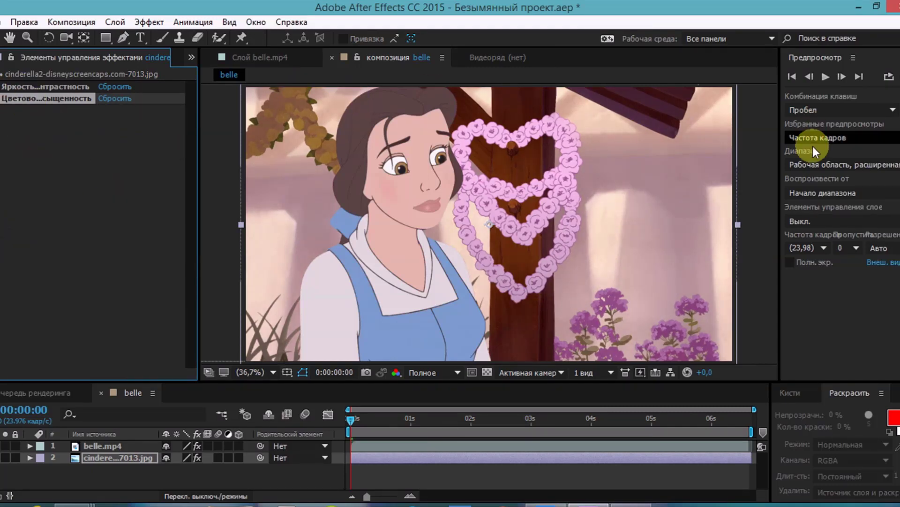
Play a preview of the composed Belle scene and return to the first frame.
left_click(765, 210)
left_click(831, 77)
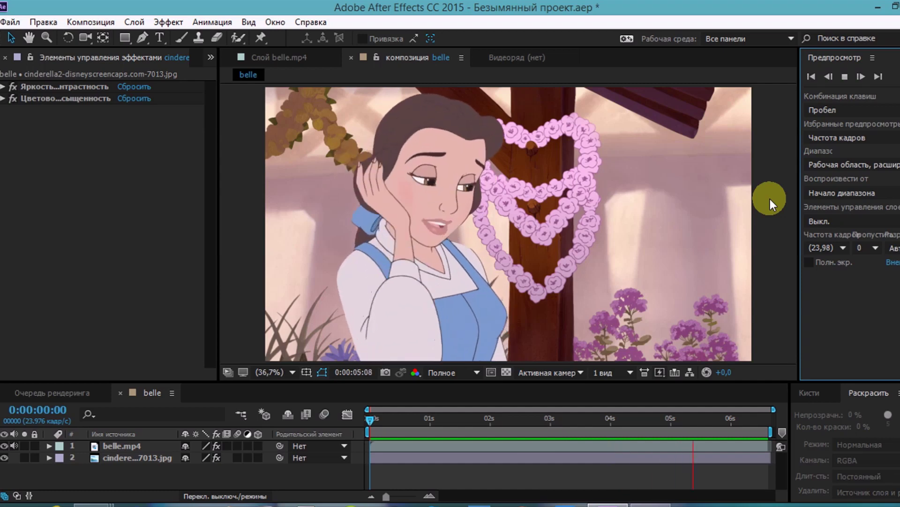
left_click(371, 417)
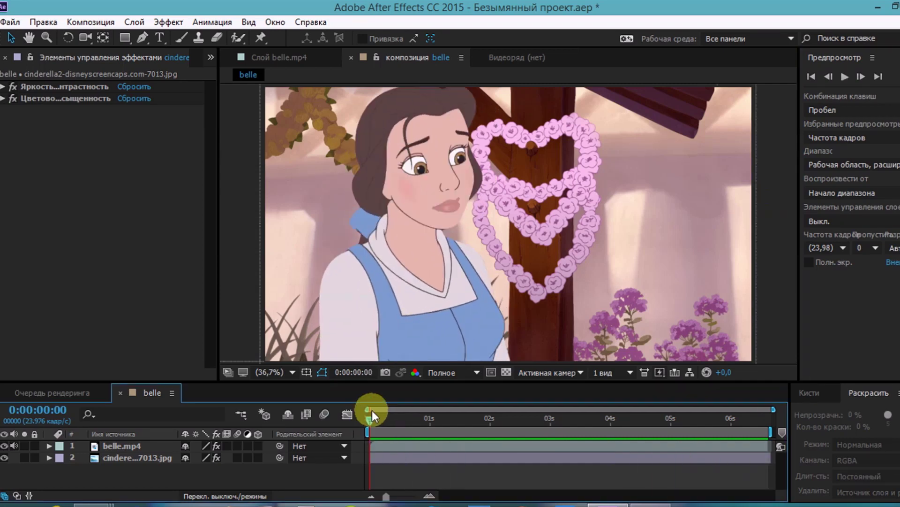
Add the belle composition to the render queue and accept AVI output with RGB channels in its output module settings.
left_click(79, 22)
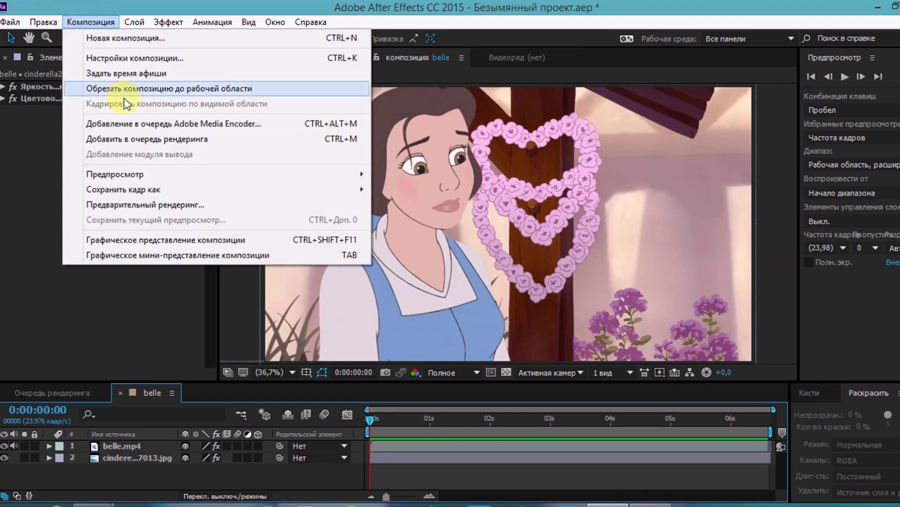
left_click(184, 139)
left_click_drag(297, 381, 252, 396)
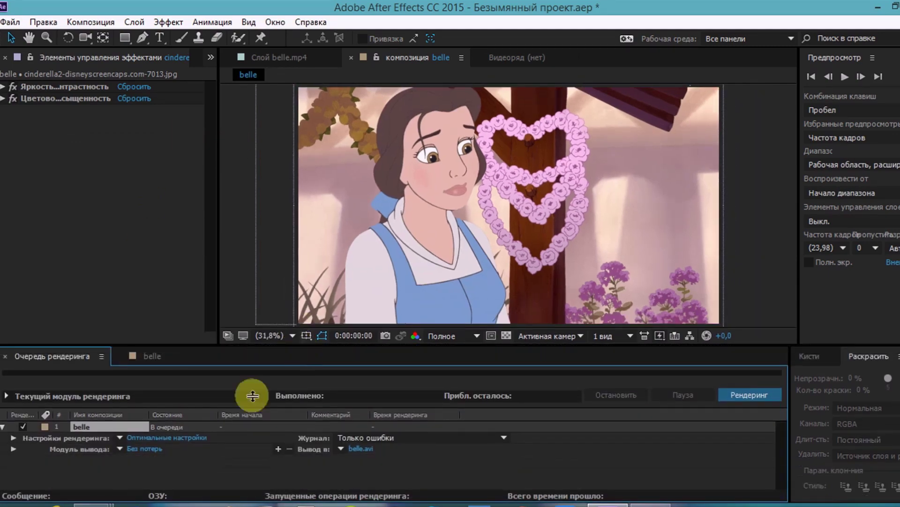
left_click(151, 449)
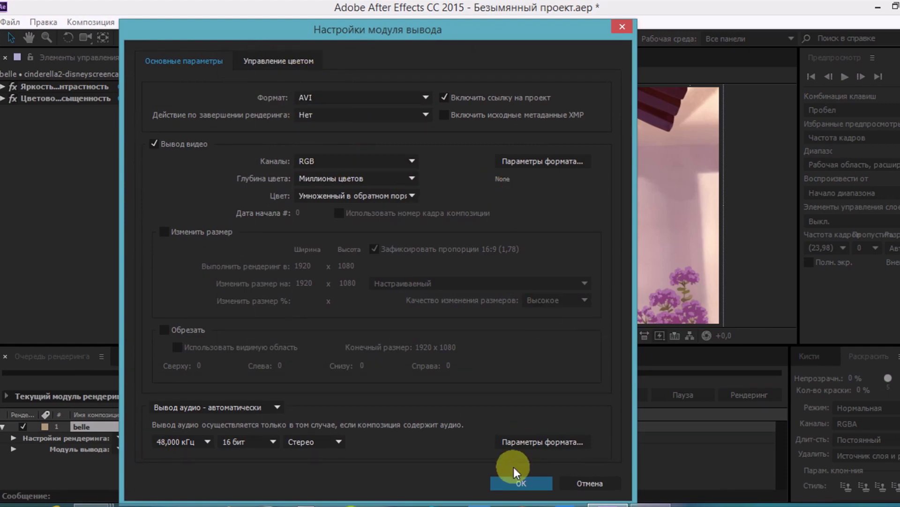
left_click(518, 483)
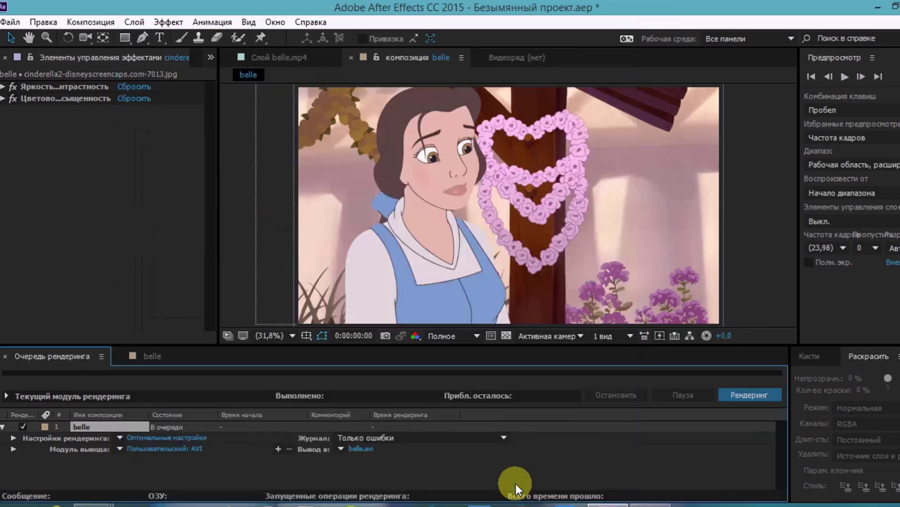
Set the render output to the file belle on the desktop (Рабочий стол) and start rendering.
left_click(366, 449)
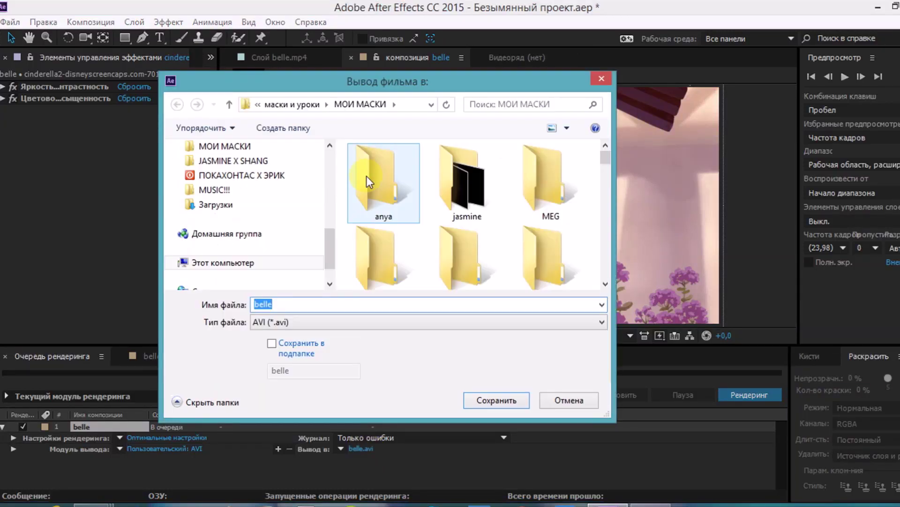
scroll(336, 159, "down", 2)
scroll(323, 188, "up", 7)
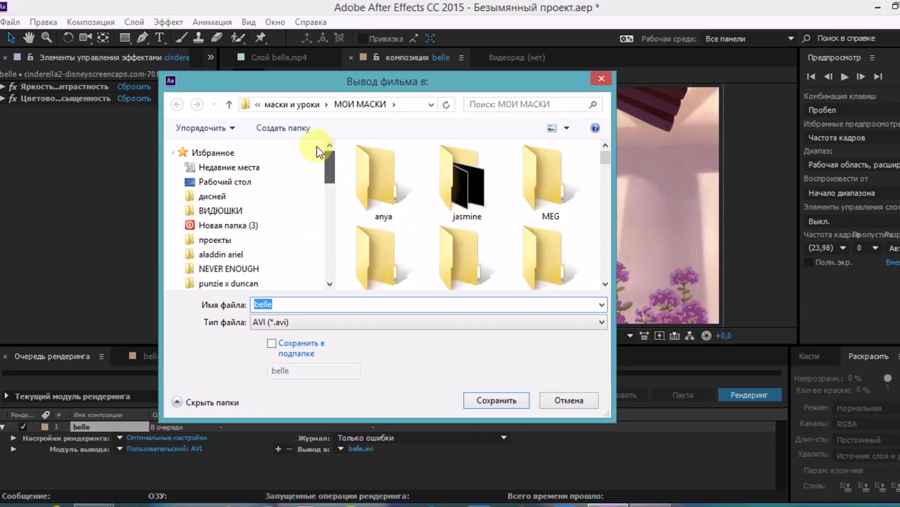
left_click(225, 182)
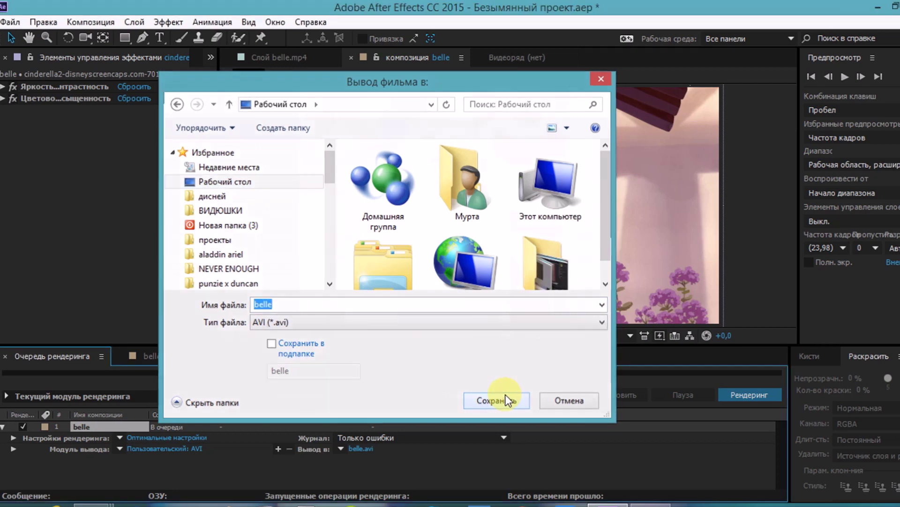
left_click(505, 395)
left_click(738, 398)
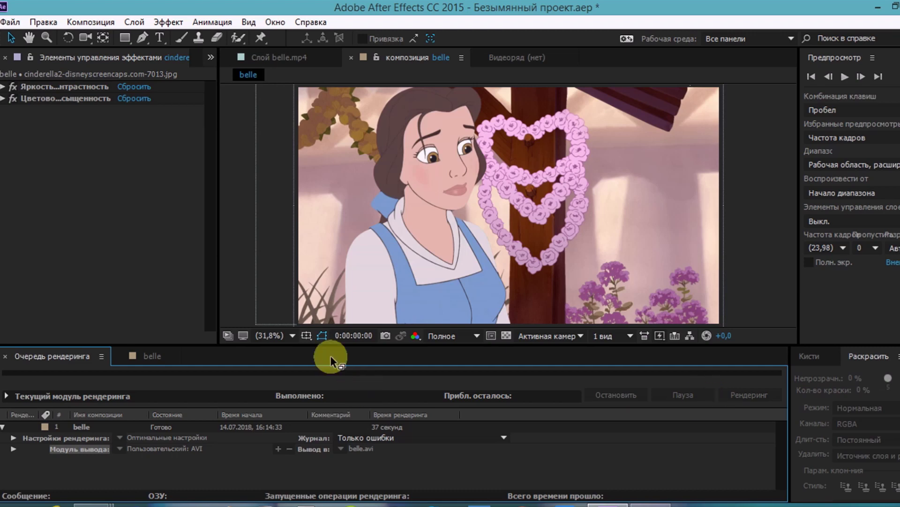
Return to the belle composition and delete the cinderella background layer.
left_click(153, 357)
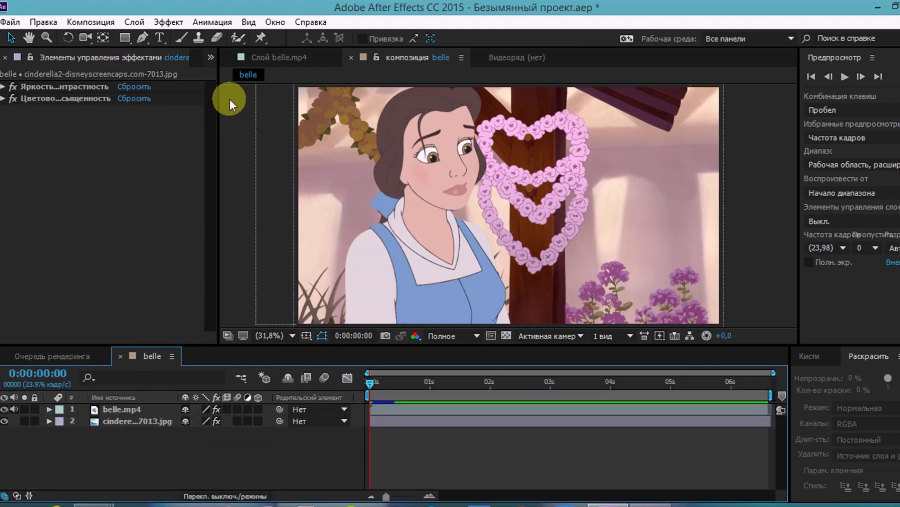
left_click_drag(450, 345, 449, 396)
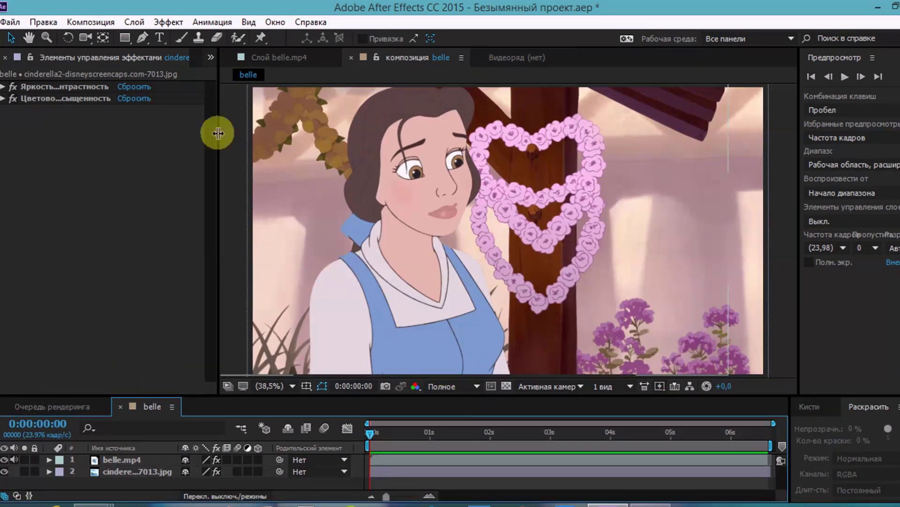
left_click(125, 472)
key("Delete")
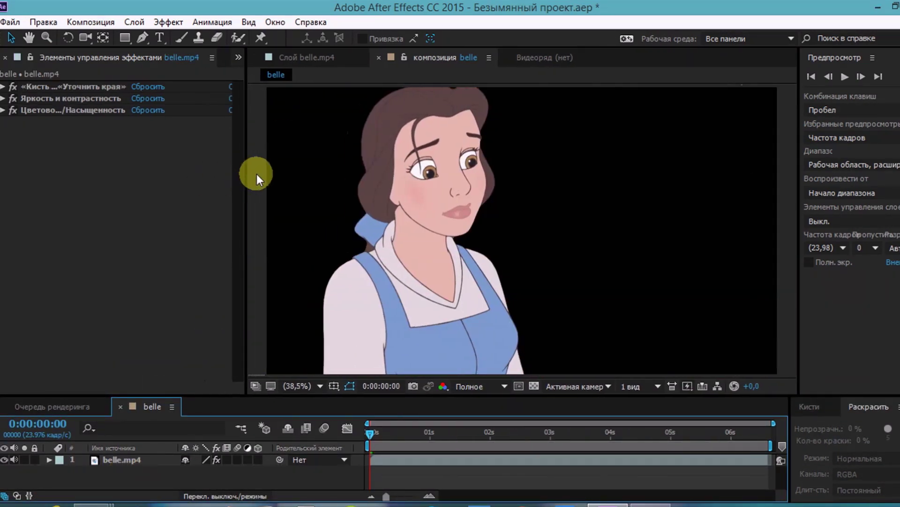
Import &Изображение6 from the БЭКГРАУНДЫ folder and place it beneath belle.mp4 in the belle composition.
key("ctrl+0")
key("alt+Tab")
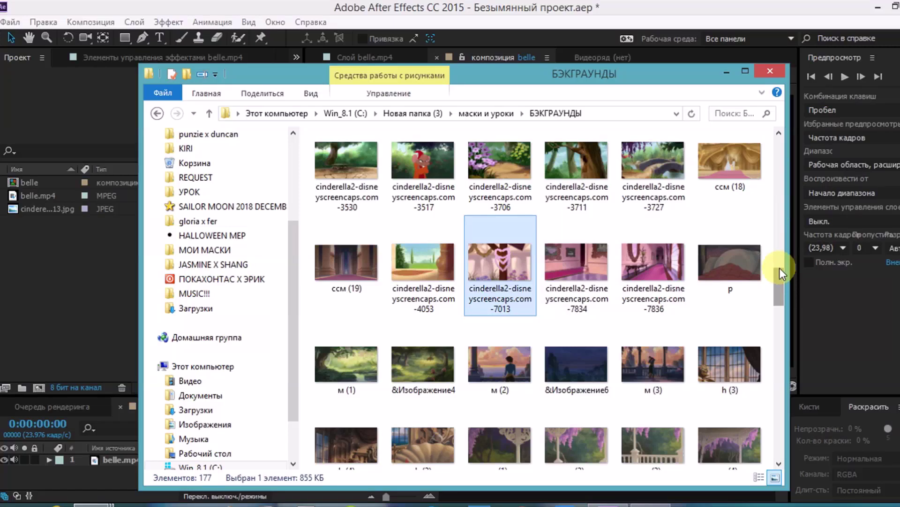
left_click_drag(781, 275, 776, 292)
left_click_drag(529, 294, 75, 268)
left_click_drag(47, 182, 140, 472)
left_click_drag(303, 216, 214, 216)
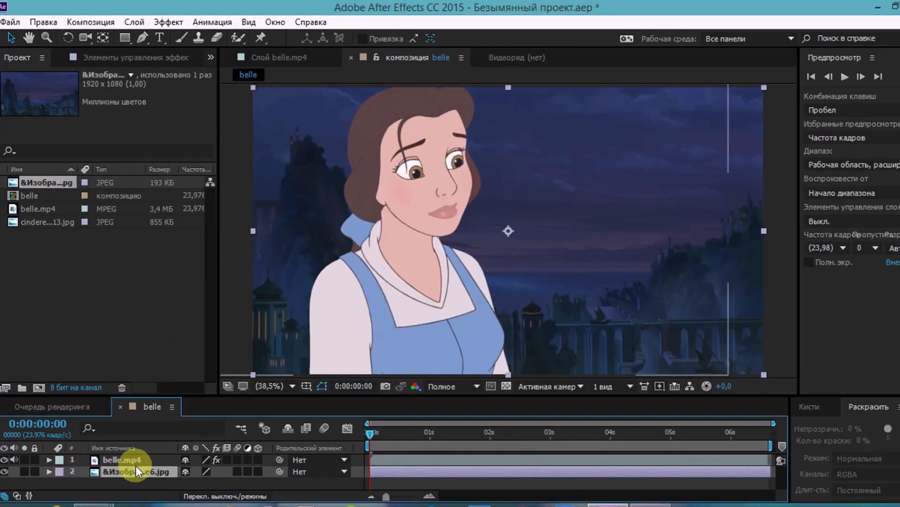
Apply Curves to the &Изображение6 background layer and bend the curve upward to brighten its midtones.
left_click(168, 22)
mouse_move(388, 227)
left_click(516, 297)
left_click_drag(112, 227, 82, 205)
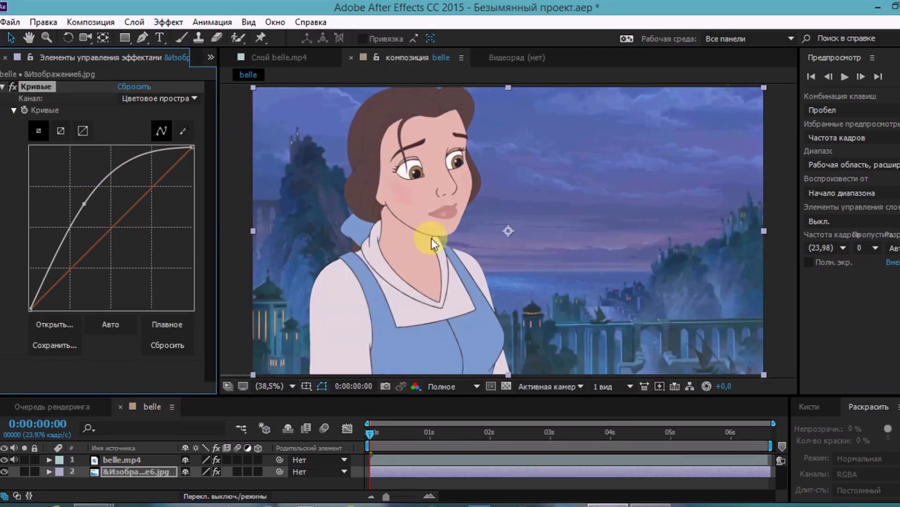
left_click(4, 86)
Add Brightness & Contrast to the &Изображение6 background layer with brightness -9 and contrast 30.
left_click(168, 22)
mouse_move(439, 231)
left_click(502, 497)
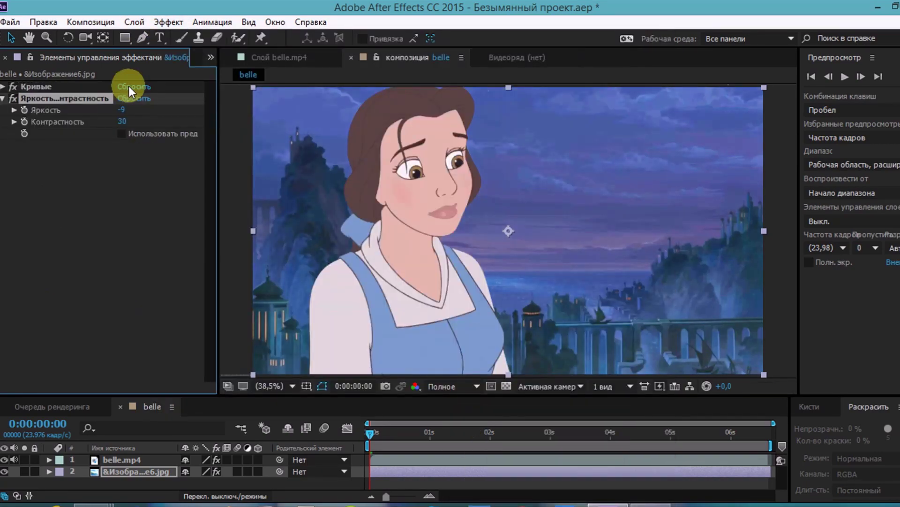
left_click(3, 98)
Apply the Gamma/Pedestal/Gain effect to the belle.mp4 layer.
left_click(122, 459)
left_click(168, 22)
mouse_move(419, 230)
left_click(507, 185)
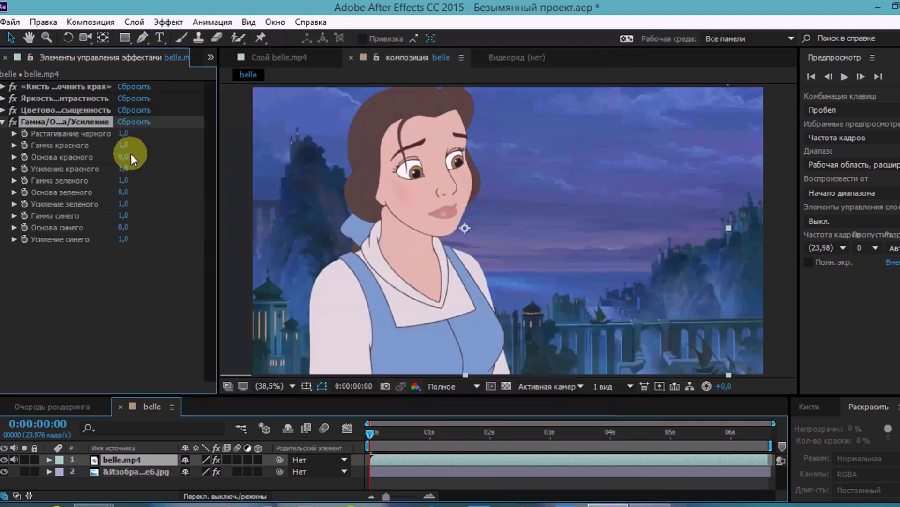
Lower the brightness slightly in the Brightness & Contrast effect on belle.mp4.
left_click(3, 98)
left_click_drag(119, 109, 111, 115)
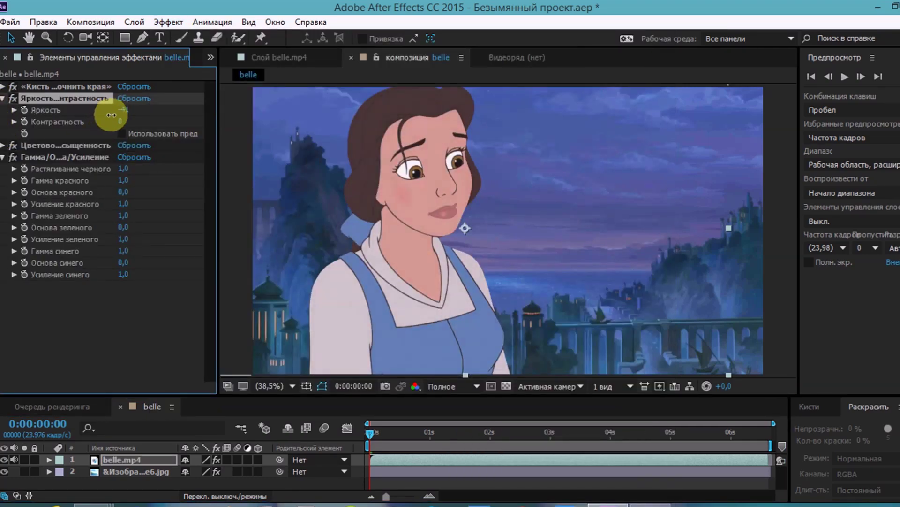
left_click(5, 98)
Reset the Hue/Saturation effect on belle.mp4 and lower its Master Lightness slightly.
left_click(3, 109)
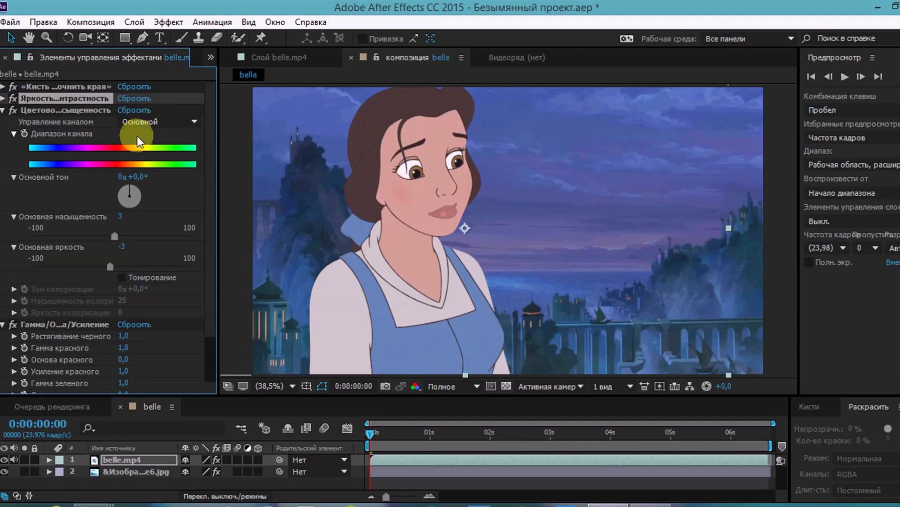
left_click(120, 112)
left_click(113, 267)
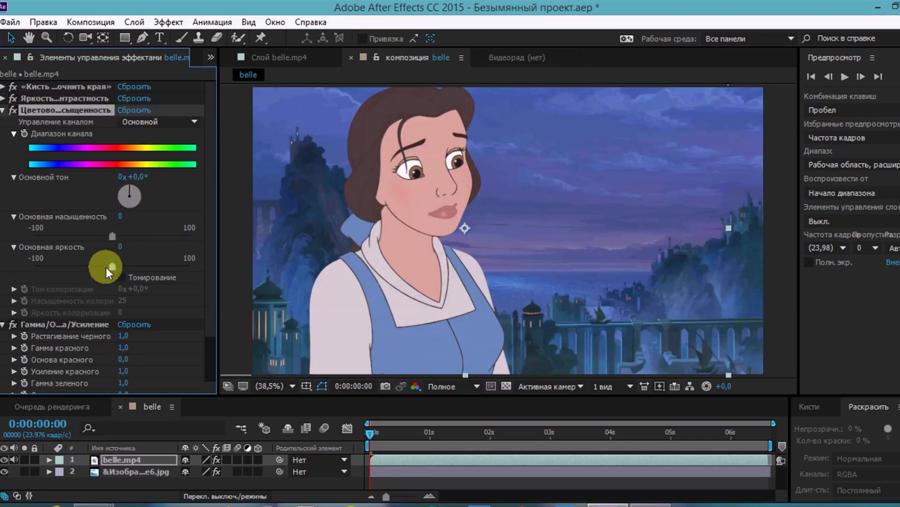
left_click_drag(112, 272, 106, 272)
left_click(3, 110)
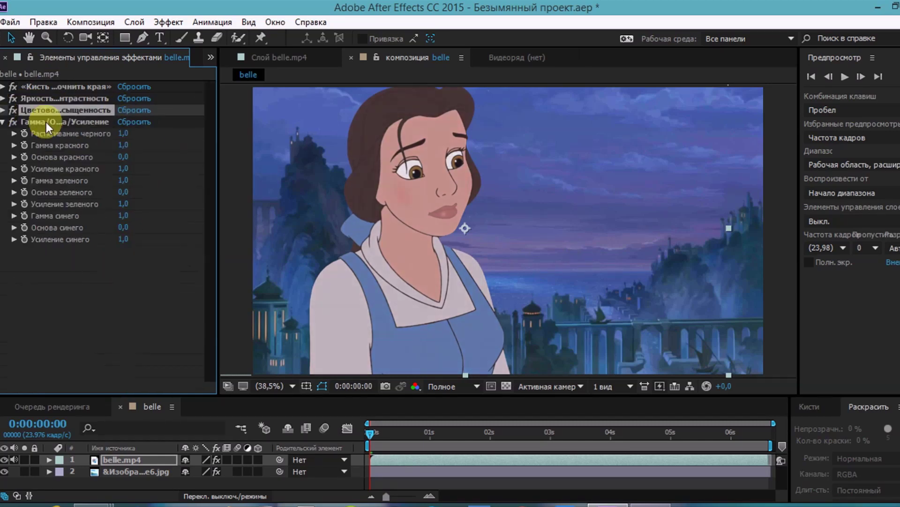
Set the blue gamma to 1.5 and the red gamma to 0.7 in belle.mp4's Gamma/Pedestal/Gain effect.
left_click_drag(126, 217, 155, 216)
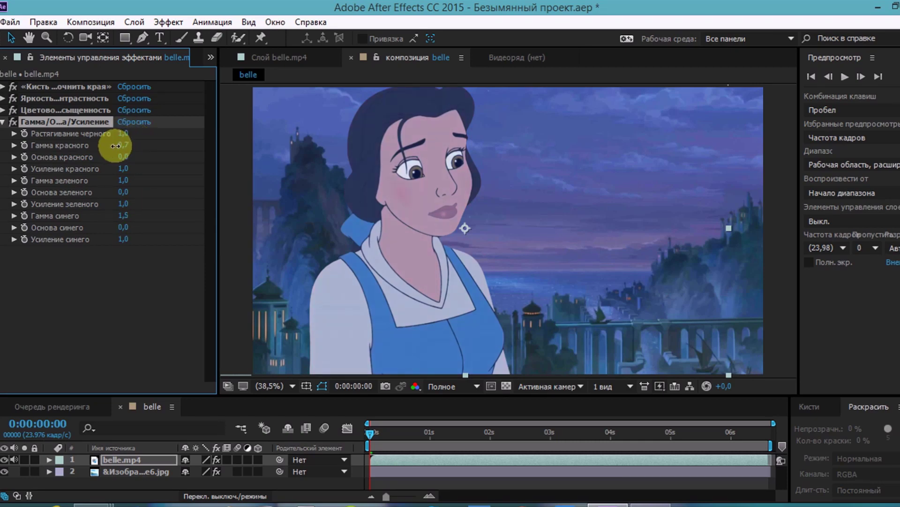
left_click(4, 122)
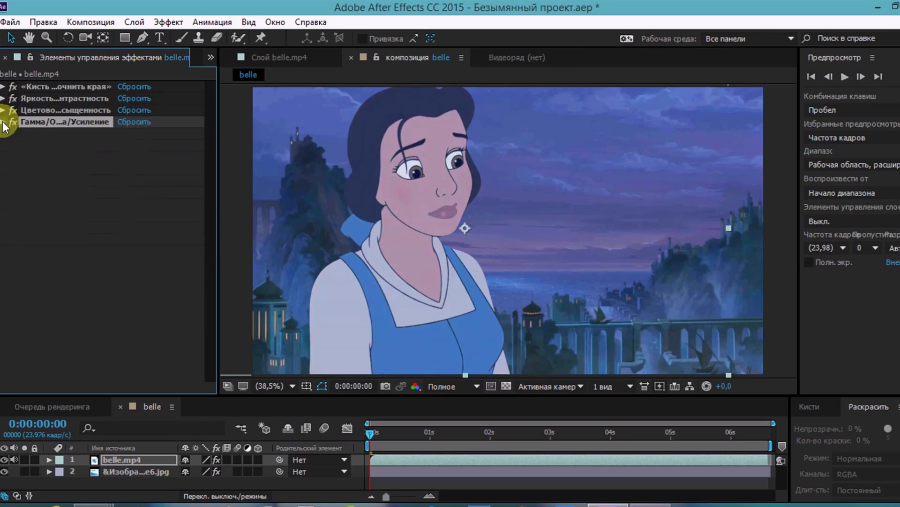
Apply CC Light Sweep to belle.mp4 with width 693, sweep intensity 0 and edge thickness 20.
left_click(173, 22)
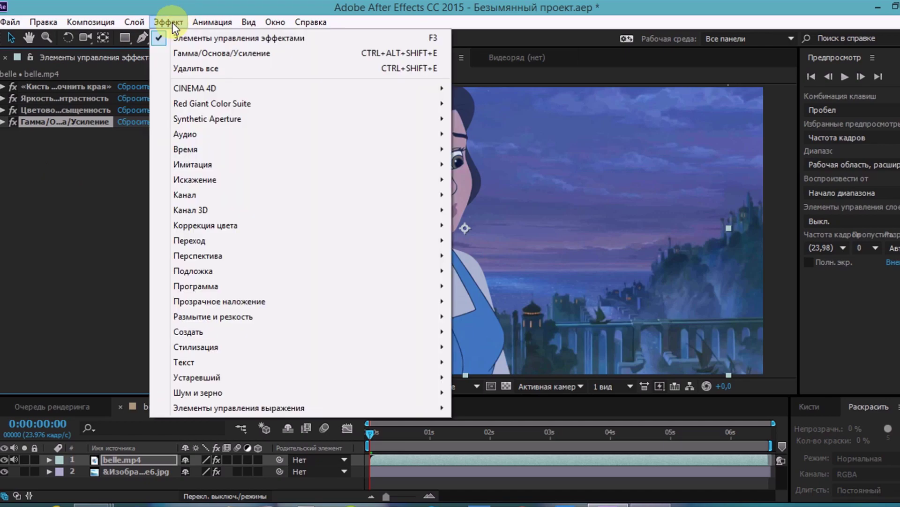
mouse_move(414, 330)
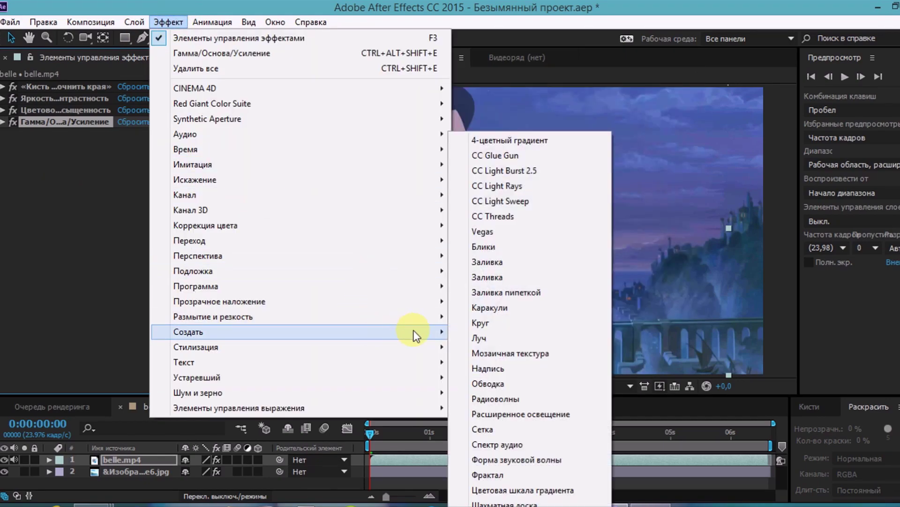
left_click(520, 203)
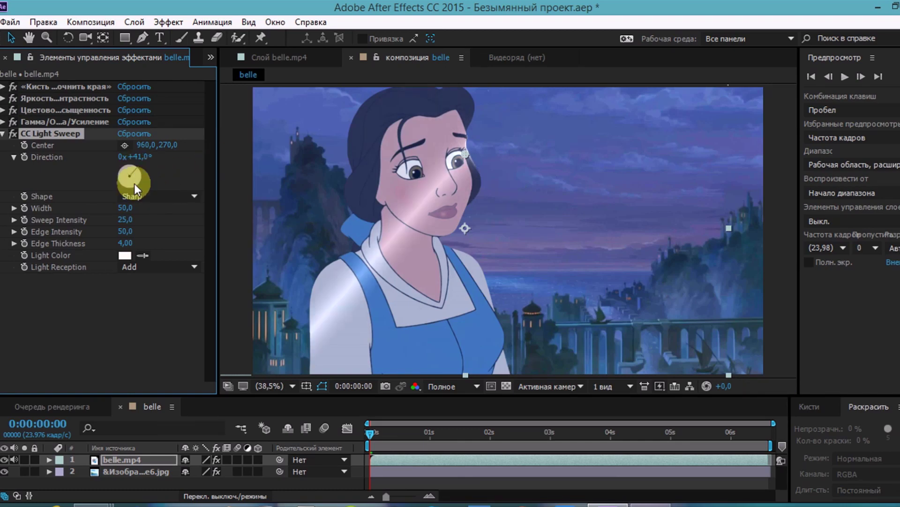
mouse_move(125, 208)
left_mouse_down()
mouse_move(553, 221)
mouse_move(102, 223)
mouse_move(155, 245)
mouse_move(255, 241)
left_mouse_up()
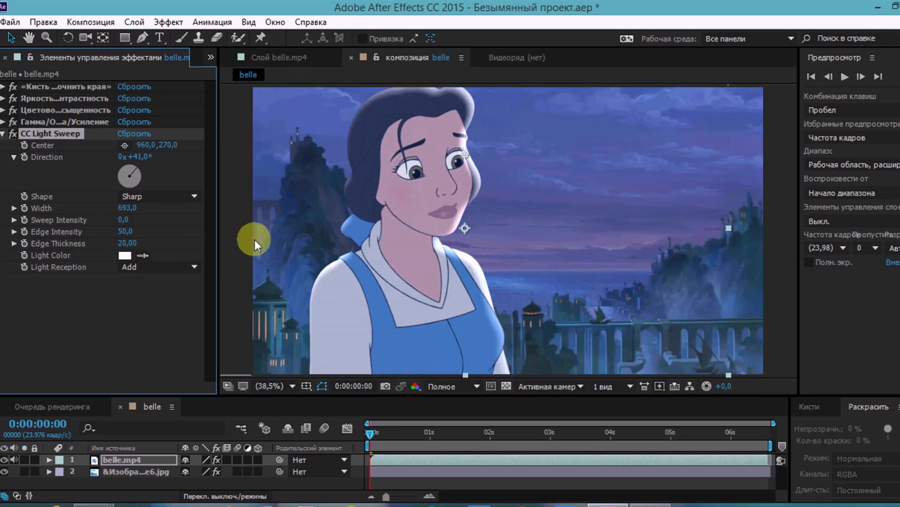
Set the Light Sweep's light color to blue 5682C3 and its edge intensity to 29.
left_click(125, 255)
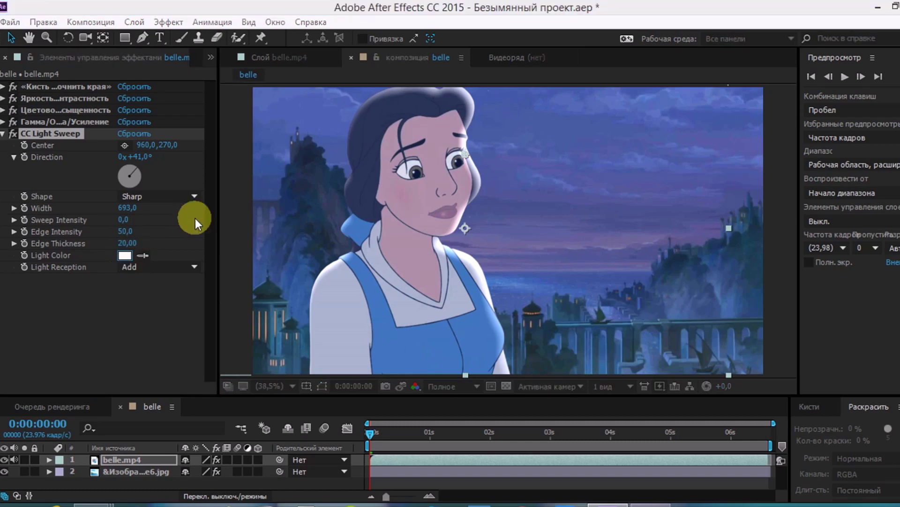
left_click_drag(243, 455, 237, 382)
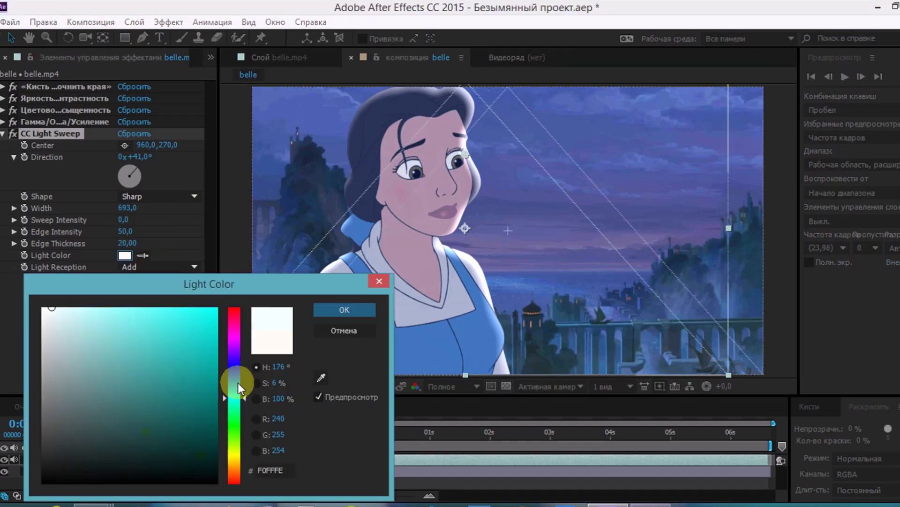
left_click(111, 320)
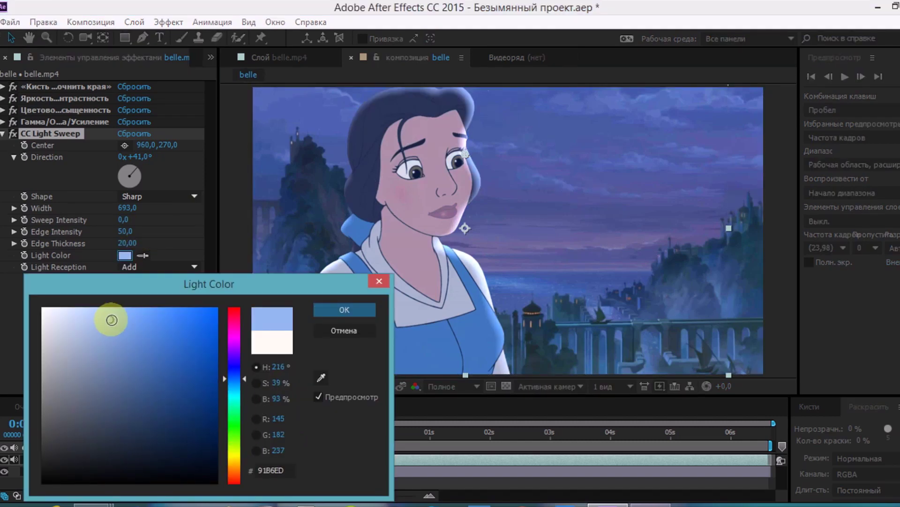
left_click(139, 348)
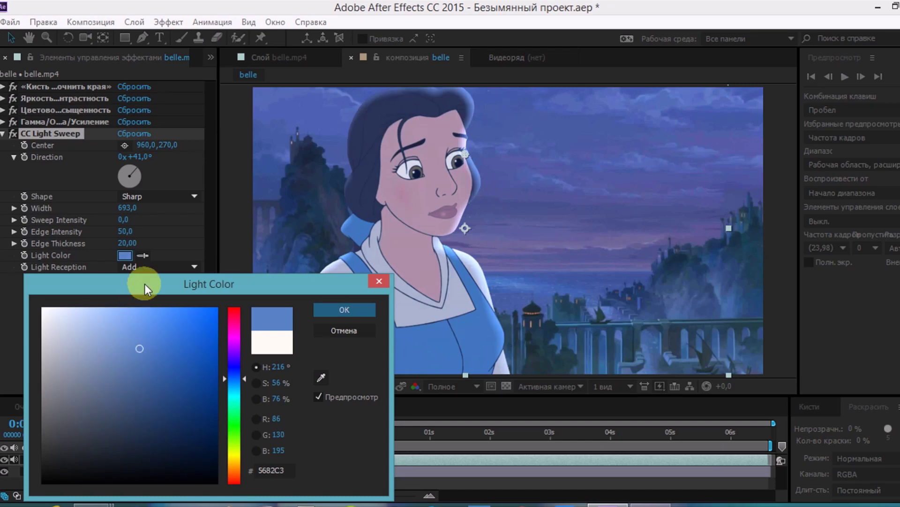
key("Return")
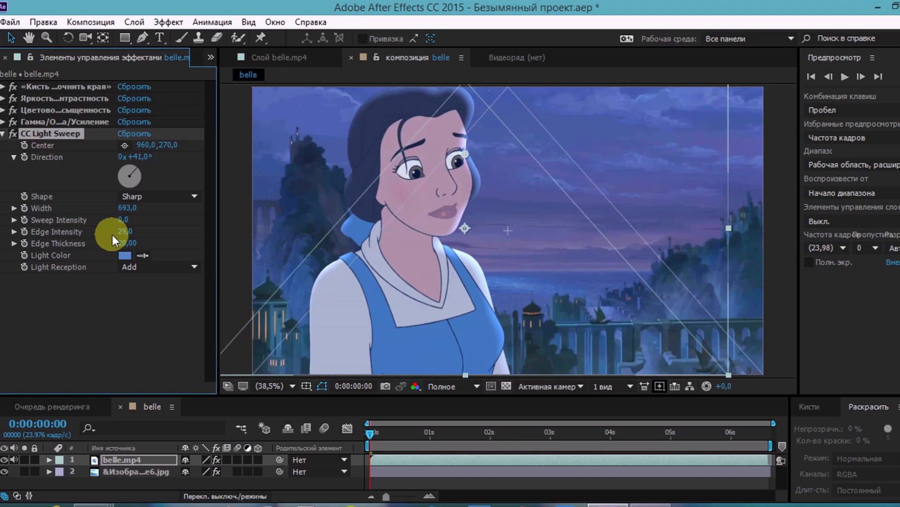
Set the Light Sweep's light color to a light purple, its direction to 62° and its edge intensity to 21.
left_click(125, 255)
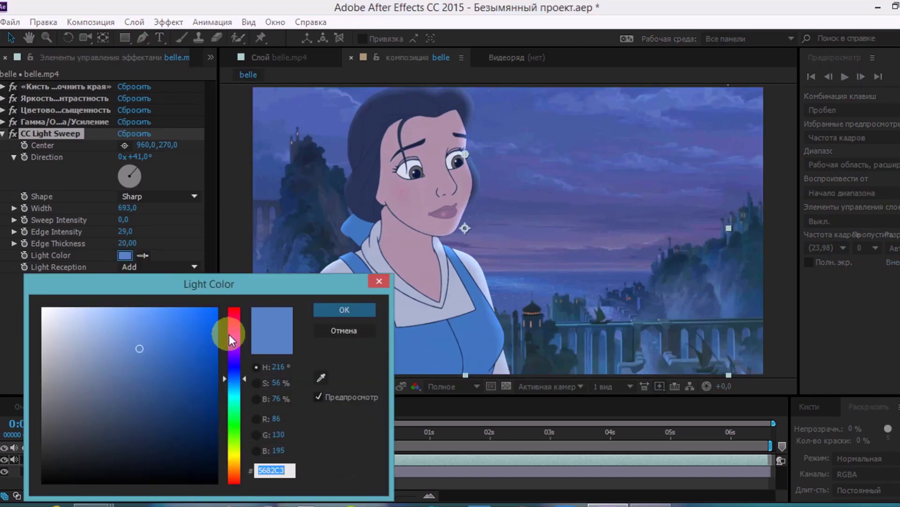
left_click_drag(244, 376, 243, 360)
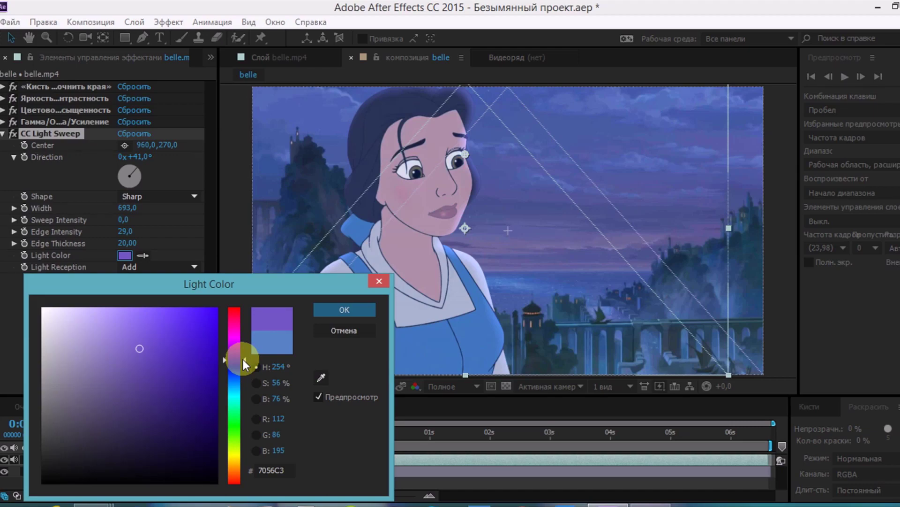
left_click_drag(243, 359, 217, 361)
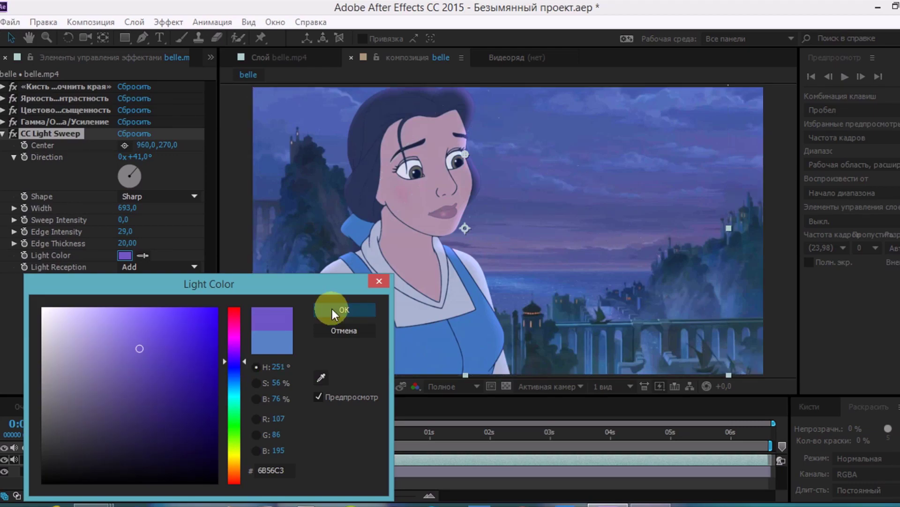
left_click(334, 309)
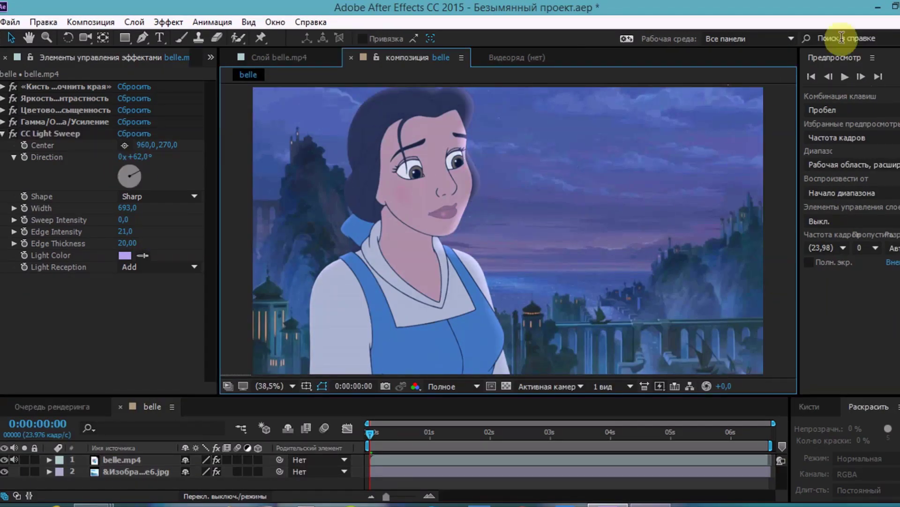
Preview the night composite from the start, then add the belle composition to the render queue and render it.
left_click(843, 78)
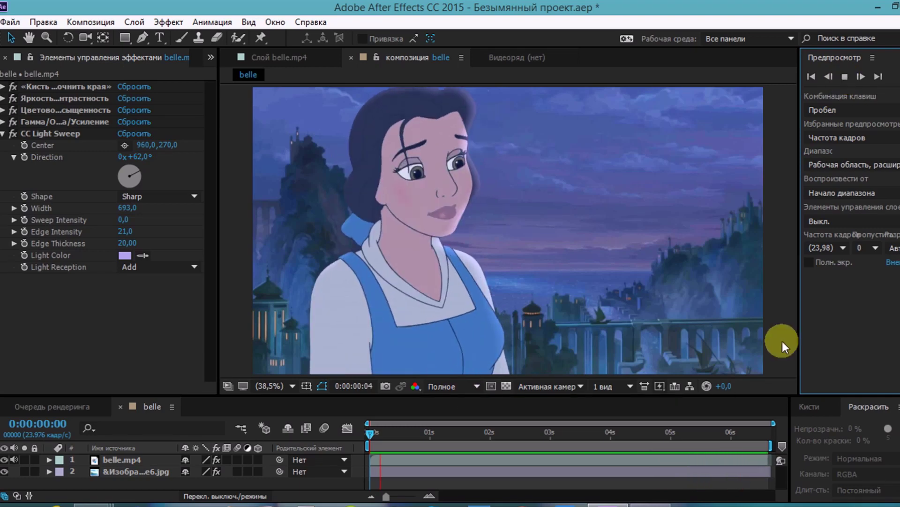
left_click(372, 432)
left_click(91, 22)
left_click(136, 121)
left_click(748, 445)
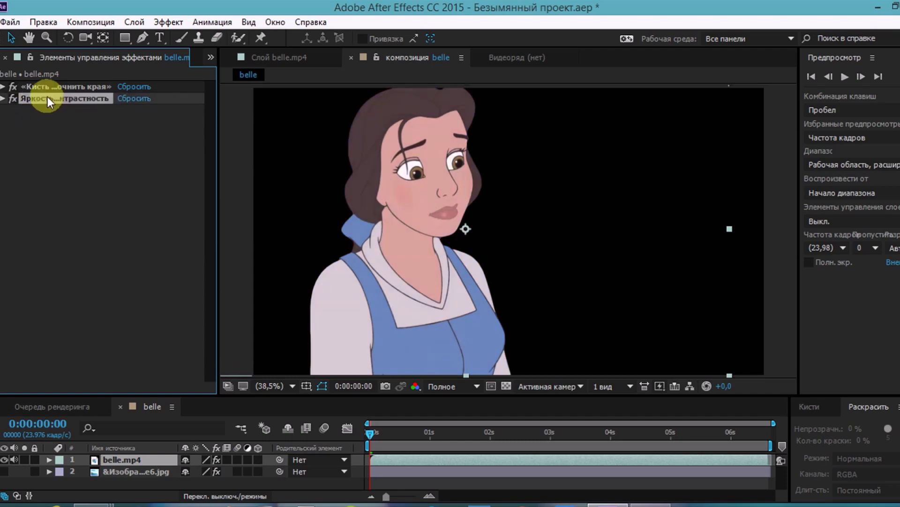
Preview the Belle cutout without its background or color effects, then add the belle composition to the render queue.
left_click(848, 75)
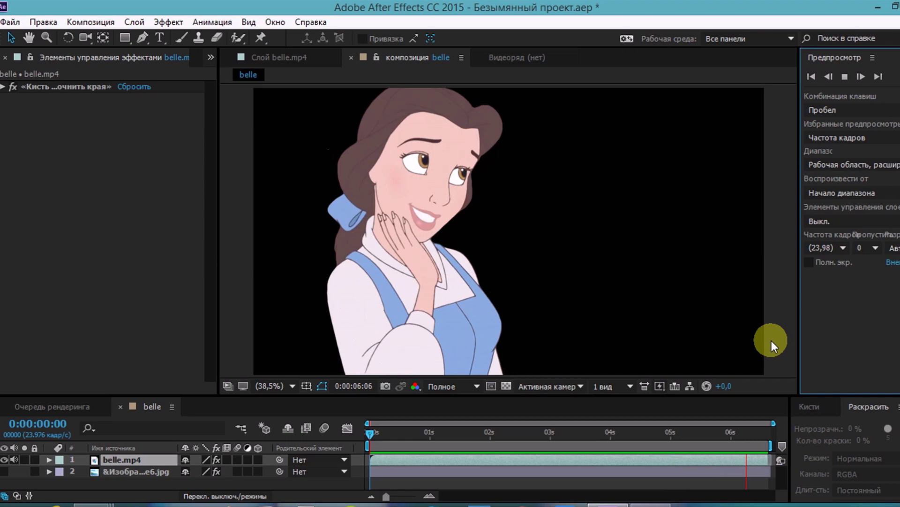
key("space")
left_click(93, 18)
left_click(134, 137)
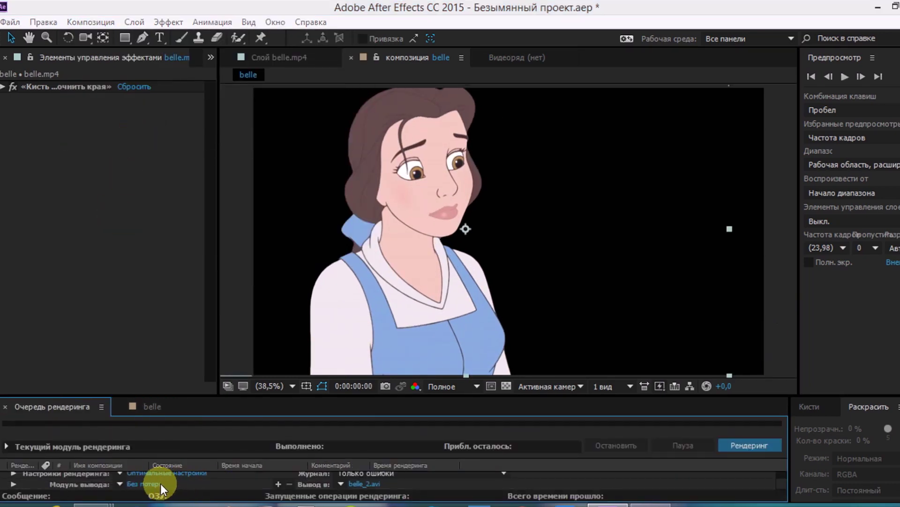
Set the AVI output module's channels to RGB + Alpha and render the cutout as belle_2.avi.
left_click(141, 484)
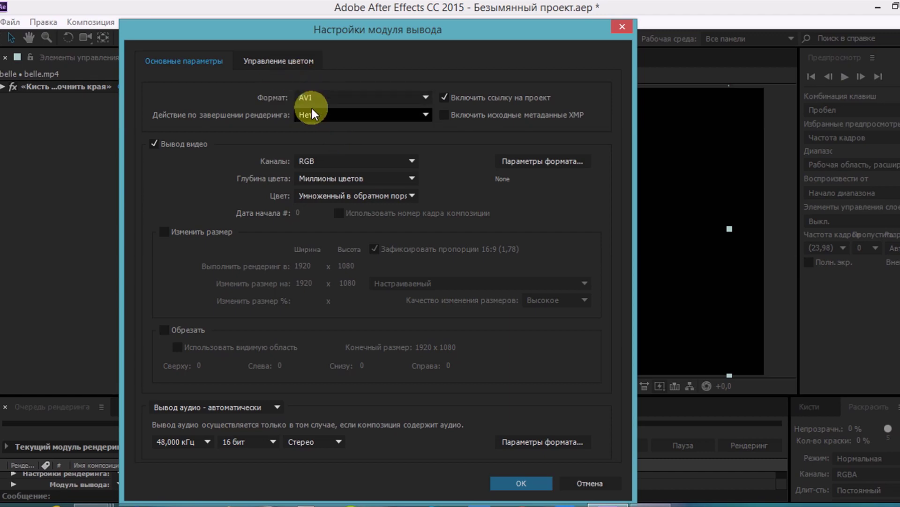
left_click(333, 159)
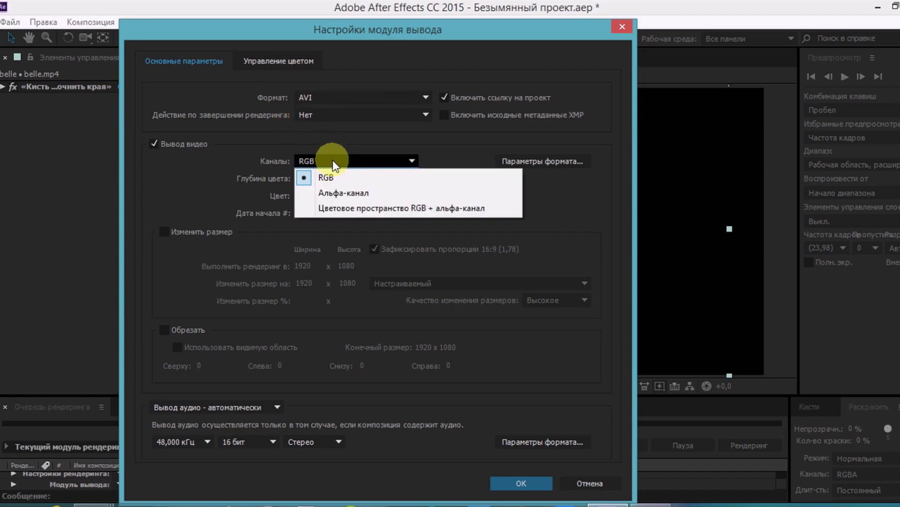
left_click(423, 208)
left_click(535, 483)
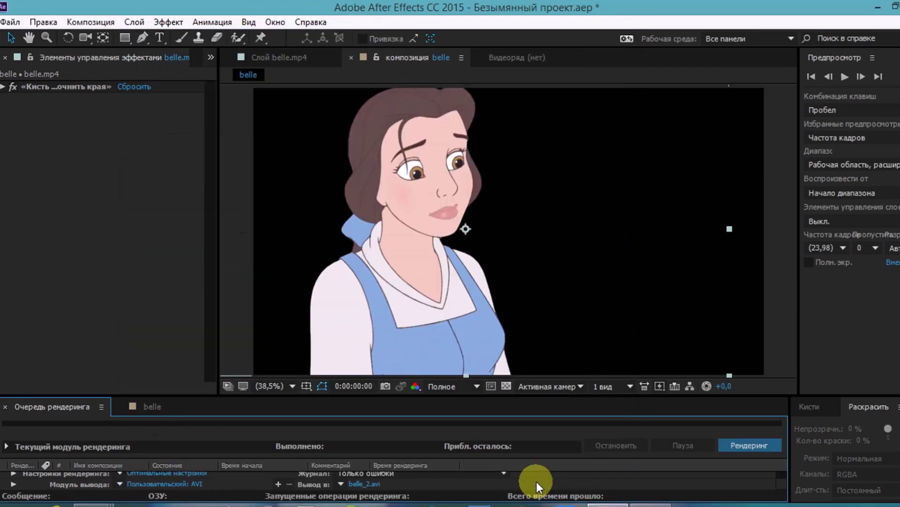
left_click(740, 443)
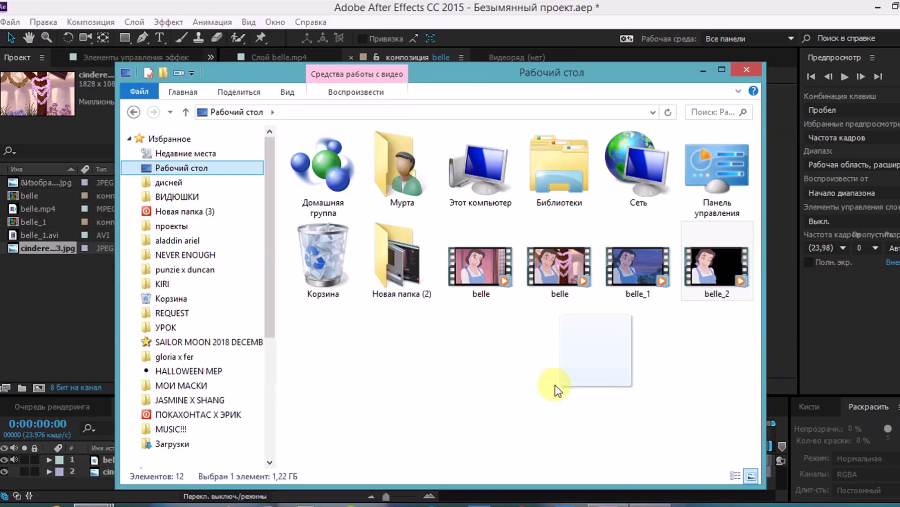
Import belle_2.avi from the desktop into the project and place it as the top layer of the belle composition.
left_click_drag(555, 388, 61, 327)
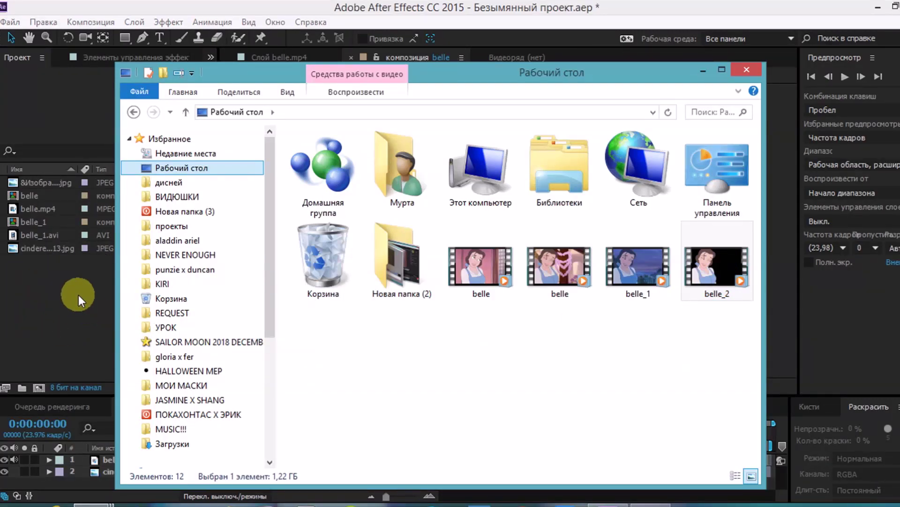
left_click_drag(78, 295, 78, 294)
left_click_drag(49, 248, 127, 455)
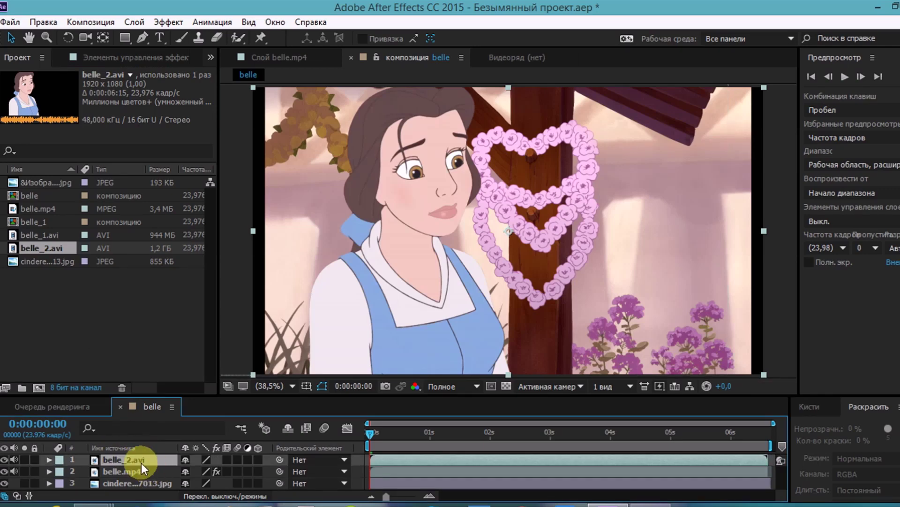
Delete the belle.mp4 layer and enlarge the cinderella background image to fill the full width of the frame.
left_click(119, 469)
key("Delete")
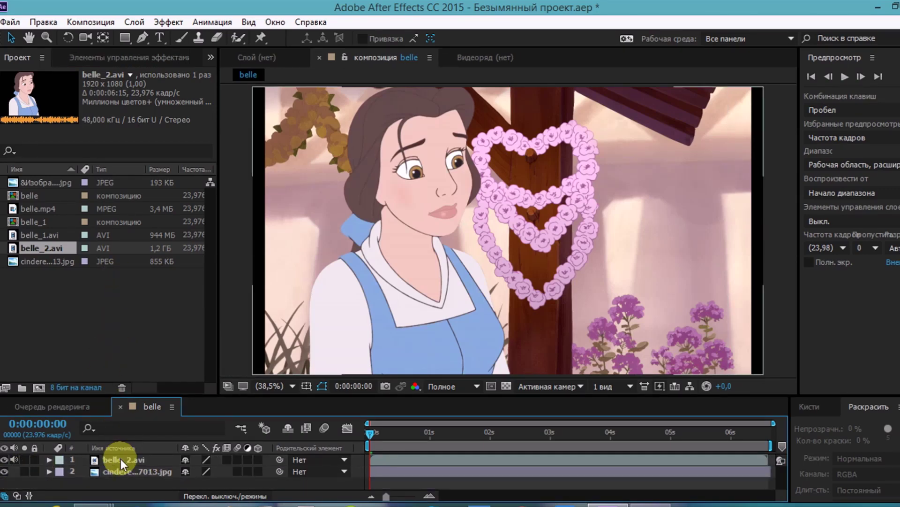
left_click(120, 458)
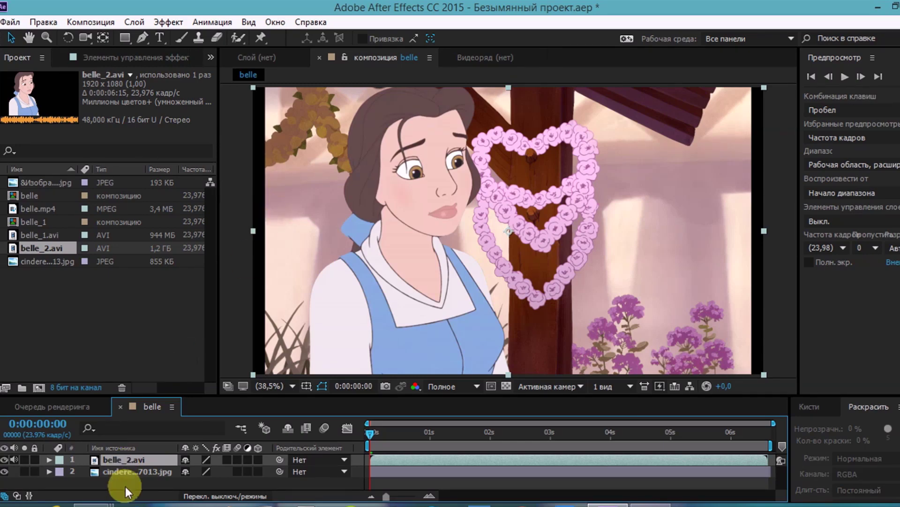
left_click(125, 471)
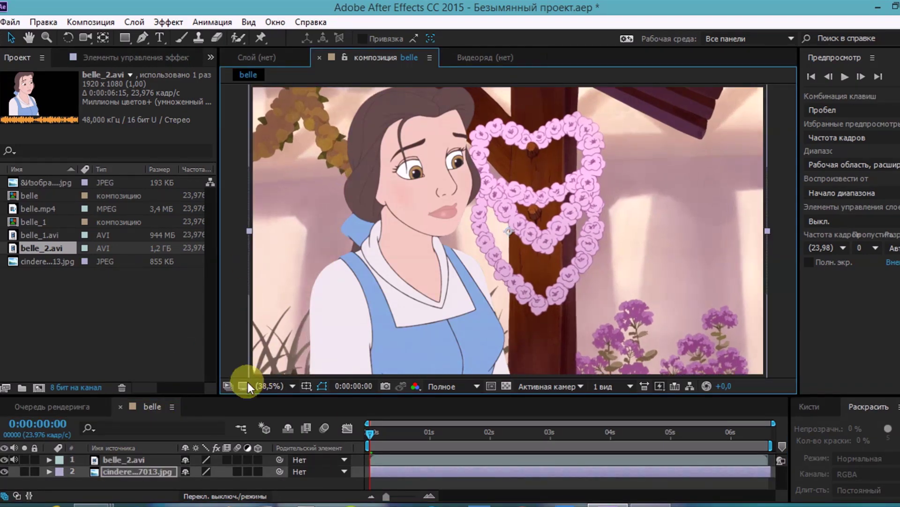
Flip the belle_2.avi layer horizontally and shift it left so Belle stands beside the wooden post.
left_click(129, 458)
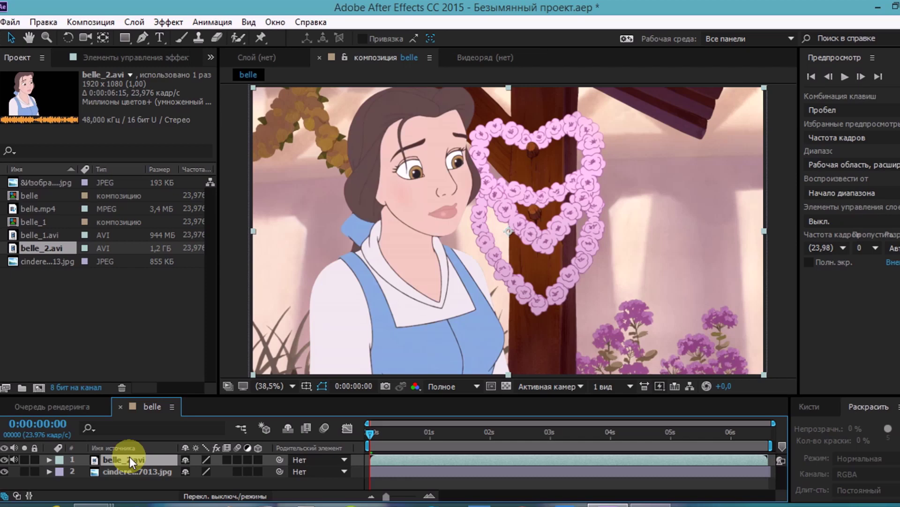
left_click_drag(251, 232, 764, 233)
left_click_drag(641, 297, 434, 304)
Examine the cutout edge of Belle's sleeve up close where it meets the wooden post at the bottom of the frame.
left_click(29, 38)
left_click_drag(402, 144, 421, 231)
scroll(484, 231, "up", 4)
left_click(11, 38)
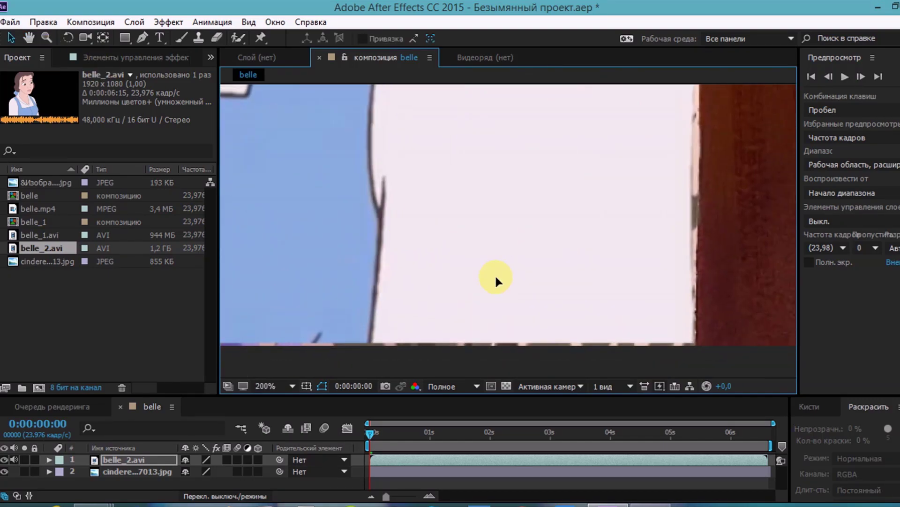
scroll(494, 279, "down", 4)
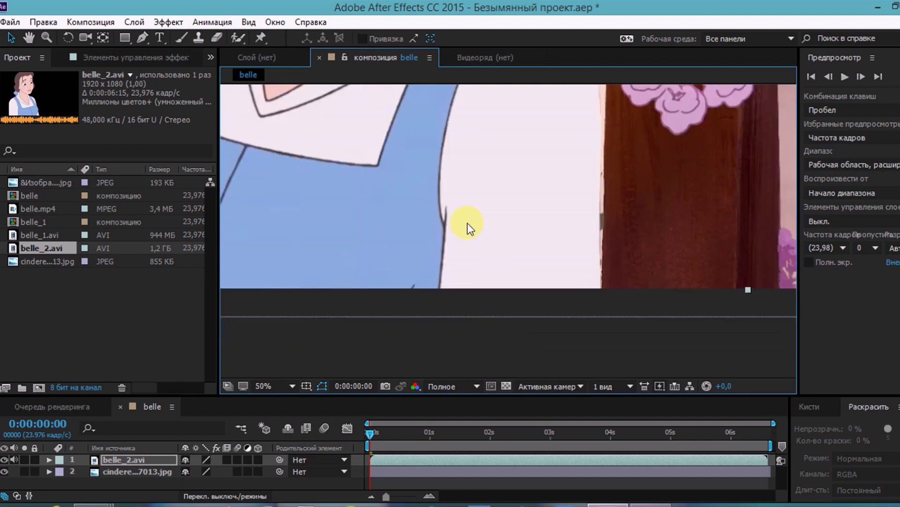
Apply the CC Spotlight effect to the belle_2.avi layer.
left_click(29, 39)
left_click_drag(438, 152, 484, 241)
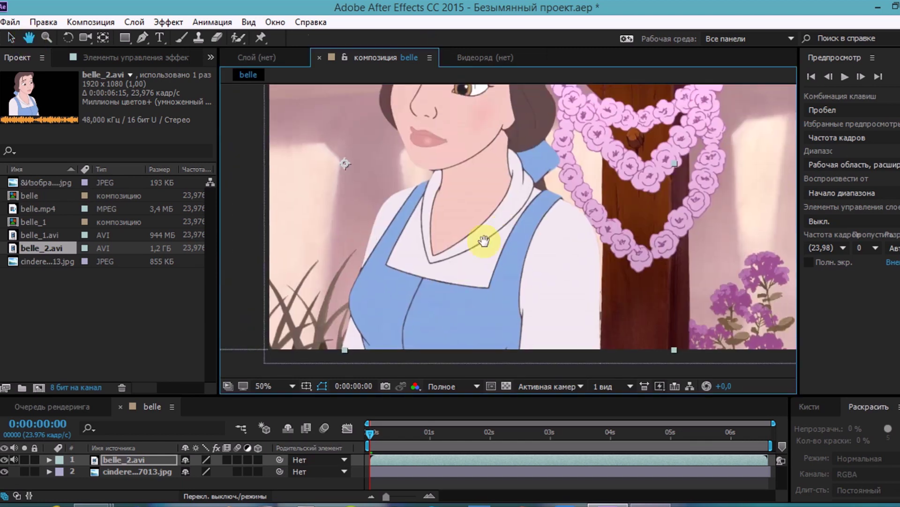
key("v")
key("shift+slash")
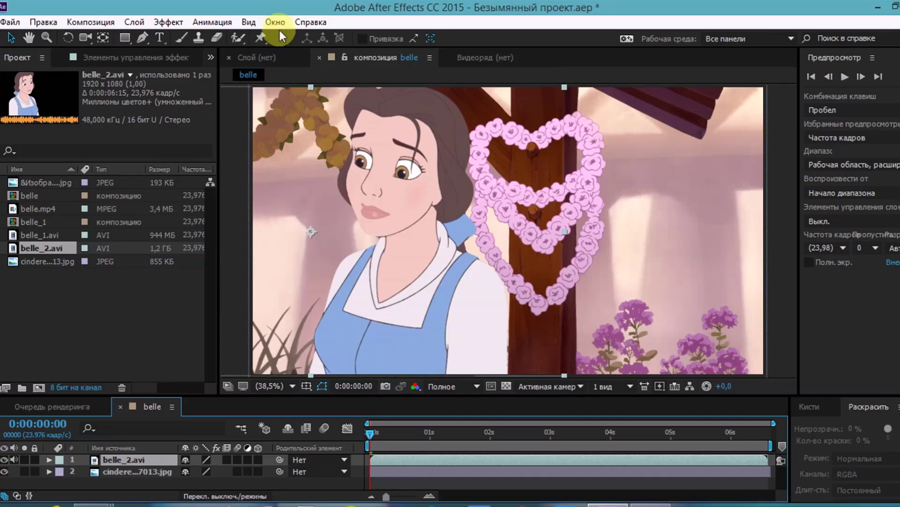
left_click(161, 21)
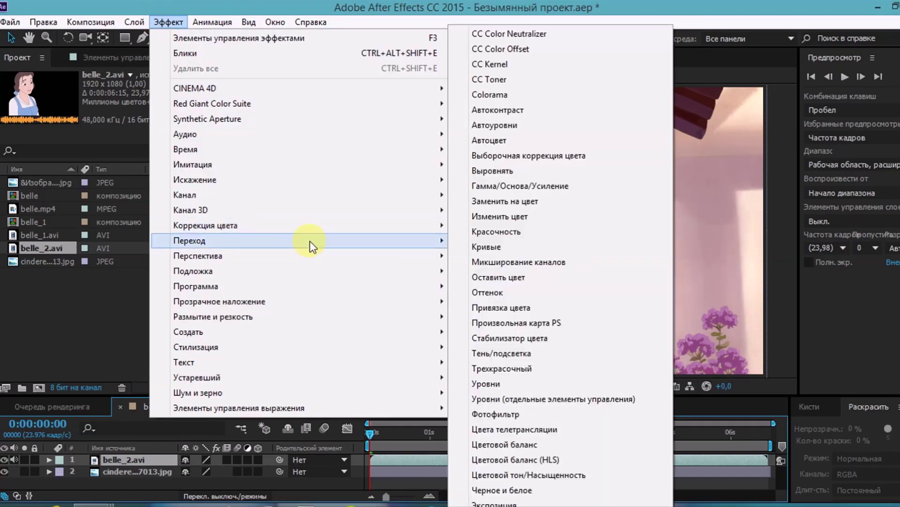
mouse_move(350, 336)
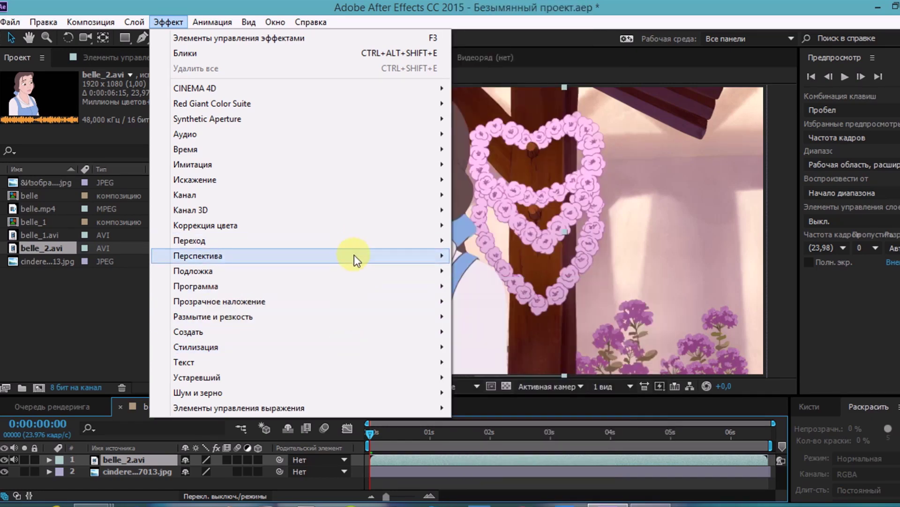
mouse_move(353, 255)
left_click(482, 321)
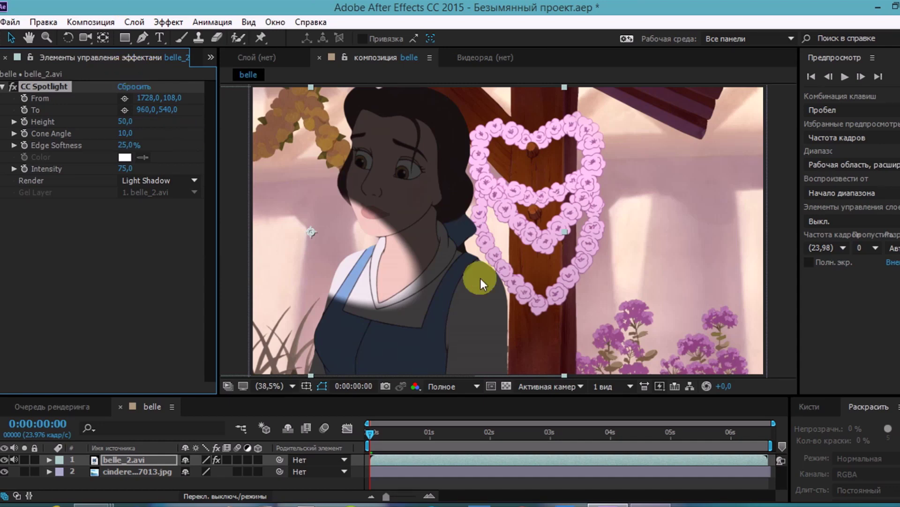
Aim the spotlight at Belle from above, with height 79, From at 577.6, -1056.4 and To at 677.3, 414.4.
left_click_drag(311, 229, 375, 224)
left_click_drag(123, 121, 124, 141)
left_click_drag(149, 99, 201, 105)
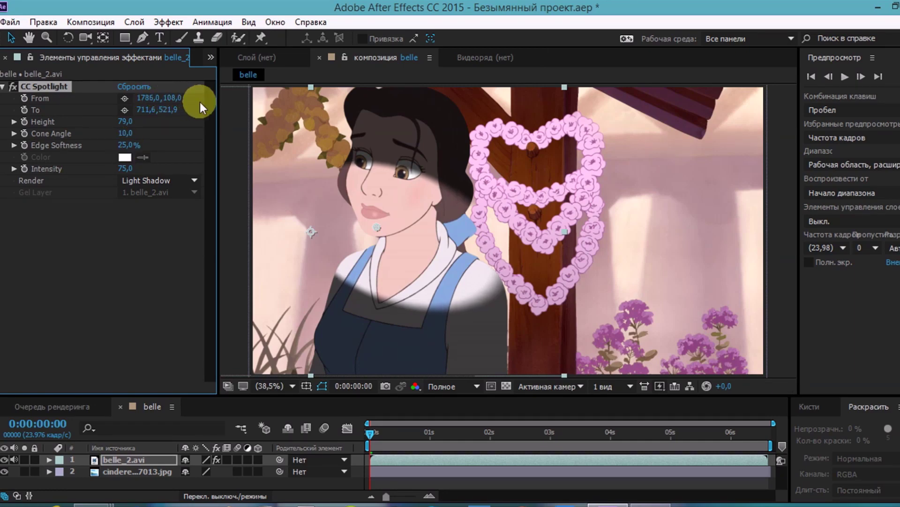
left_click_drag(145, 109, 168, 111)
scroll(352, 181, "down", 3)
left_click_drag(351, 182, 455, 216)
Set the spotlight's intensity to 51 and height to 49, soften its edge and shift its target slightly left on Belle's face.
left_click(270, 385)
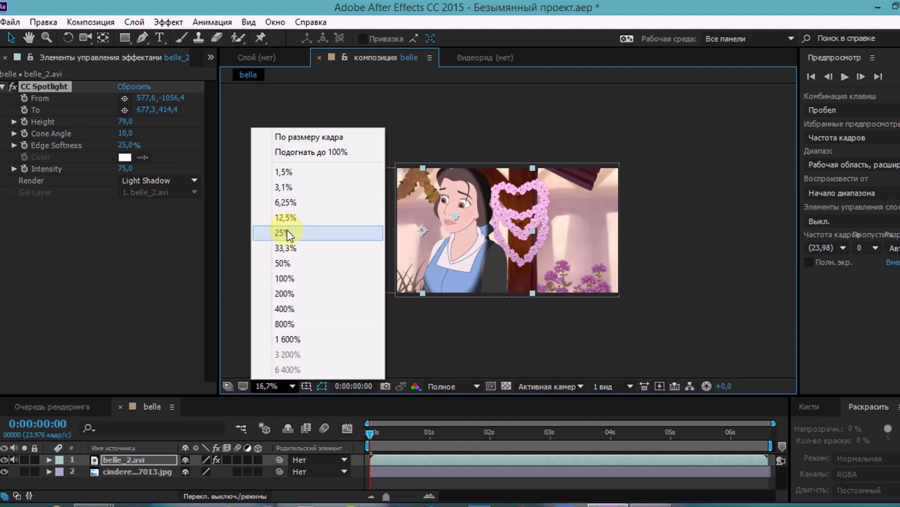
left_click(287, 248)
left_click_drag(398, 203, 404, 199)
left_click(127, 170)
mouse_move(126, 170)
left_mouse_down()
mouse_move(145, 180)
mouse_move(116, 177)
mouse_move(131, 181)
left_mouse_up()
left_click(162, 112)
mouse_move(131, 120)
left_mouse_down()
mouse_move(105, 131)
mouse_move(121, 120)
mouse_move(149, 123)
mouse_move(139, 123)
left_mouse_up()
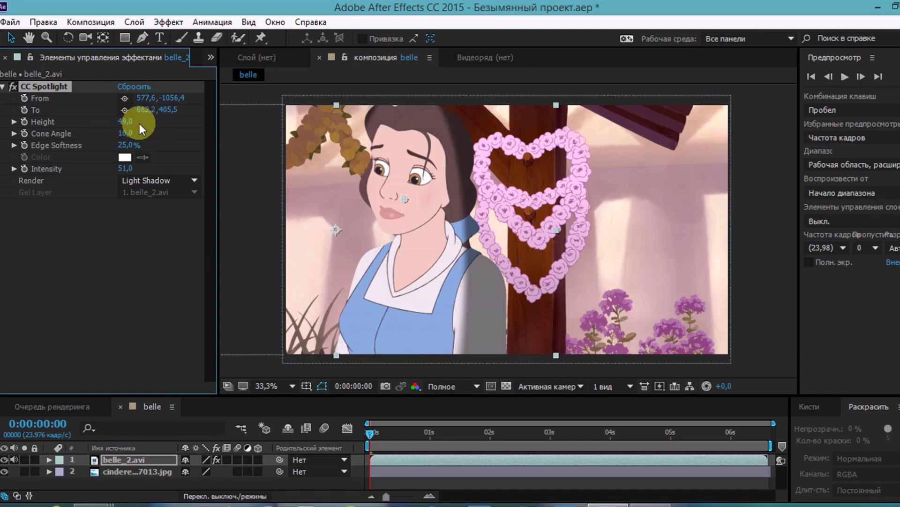
mouse_move(124, 144)
left_mouse_down()
mouse_move(108, 151)
mouse_move(140, 151)
left_mouse_up()
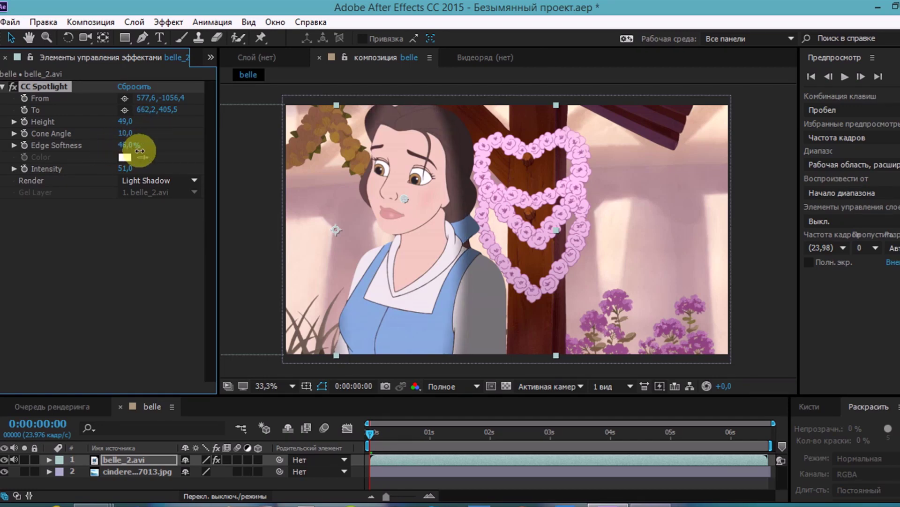
left_click_drag(405, 199, 396, 199)
Switch to Vegas Pro and add a green Solid Color generated clip on a new track beneath the first Belle cutout clip.
left_click(773, 261)
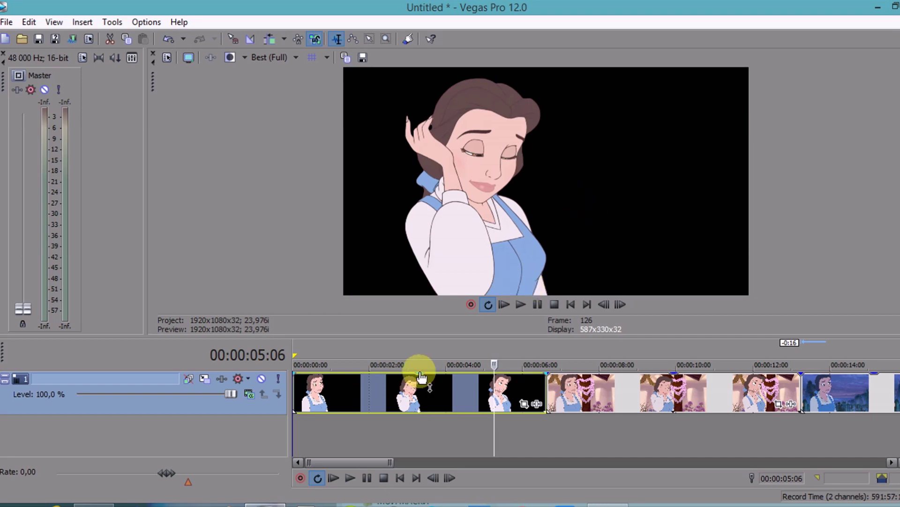
left_click_drag(389, 333, 390, 319)
left_click(54, 22)
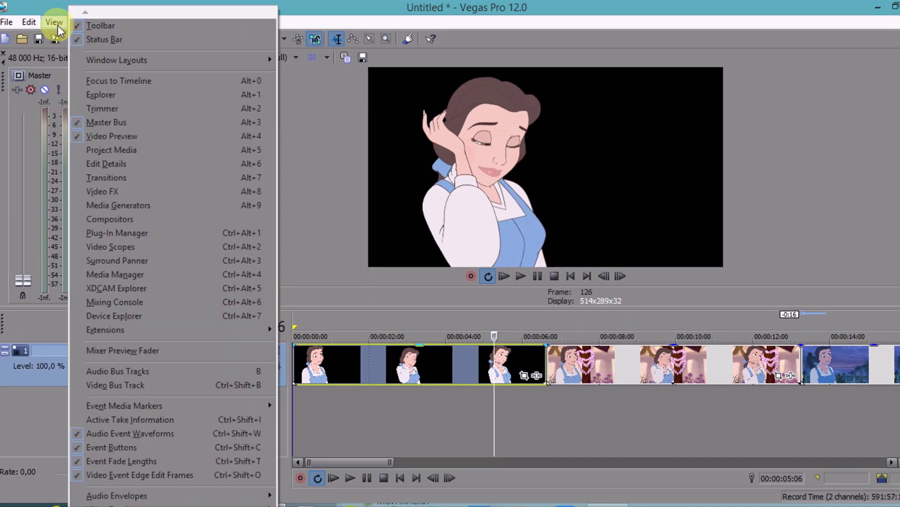
left_click(156, 205)
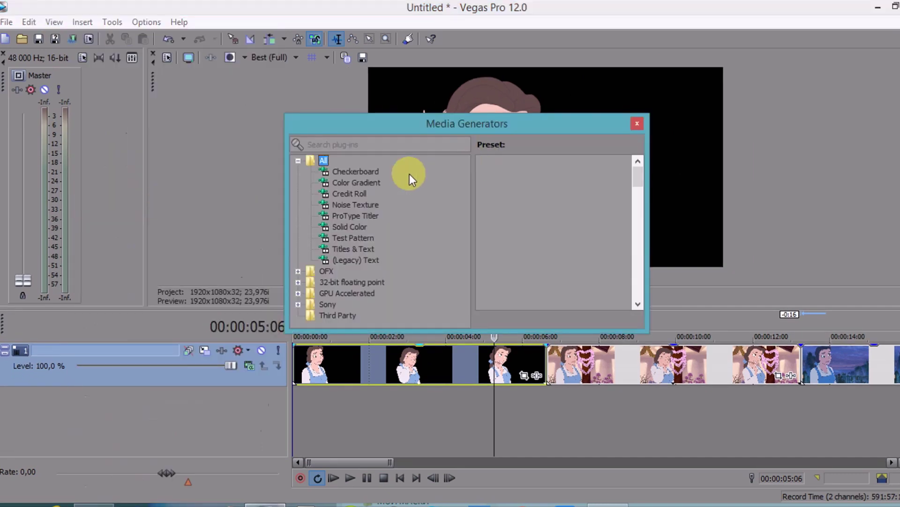
left_click(368, 225)
left_click_drag(637, 177, 639, 205)
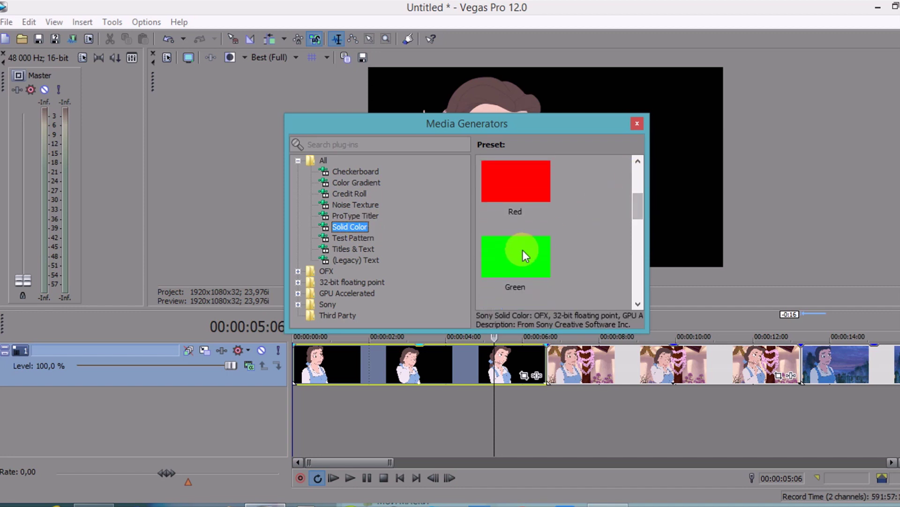
left_click_drag(528, 246, 291, 394)
left_click_drag(392, 400, 441, 402)
left_click(637, 123)
Trim the green clip to end with the Belle cutout at 00:00:06:15 and disable its resampling.
left_click_drag(674, 407, 543, 400)
scroll(605, 415, "up", 2)
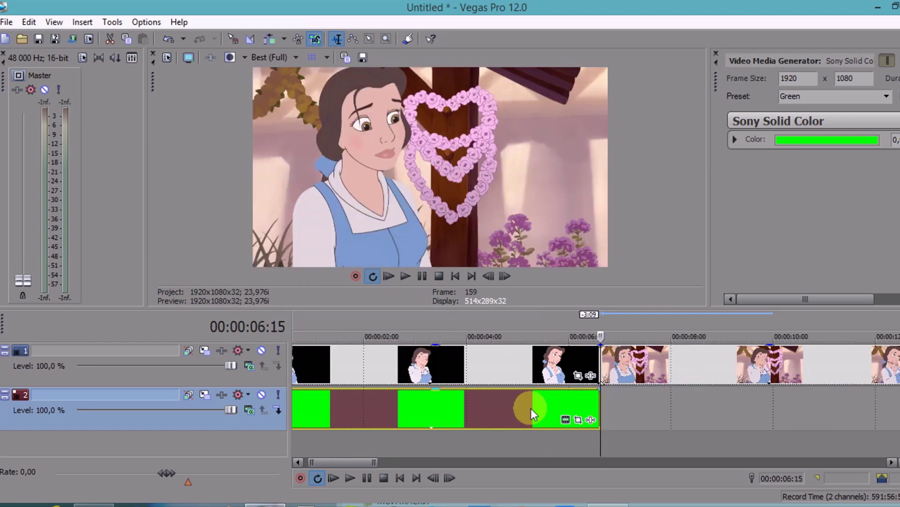
right_click(455, 409)
mouse_move(555, 309)
left_click(675, 418)
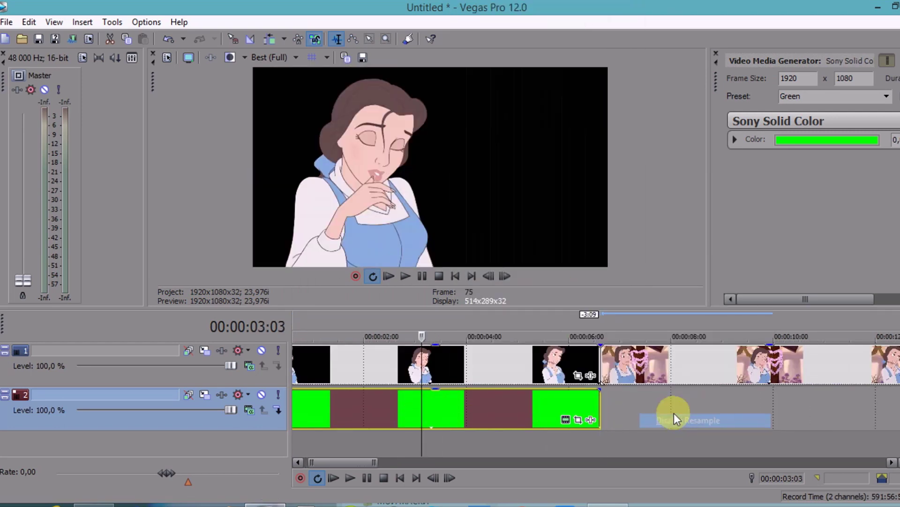
scroll(369, 354, "down", 2)
Set the alpha channel of the belle_2.avi clip to Straight (unmatted) in its media properties.
right_click(402, 363)
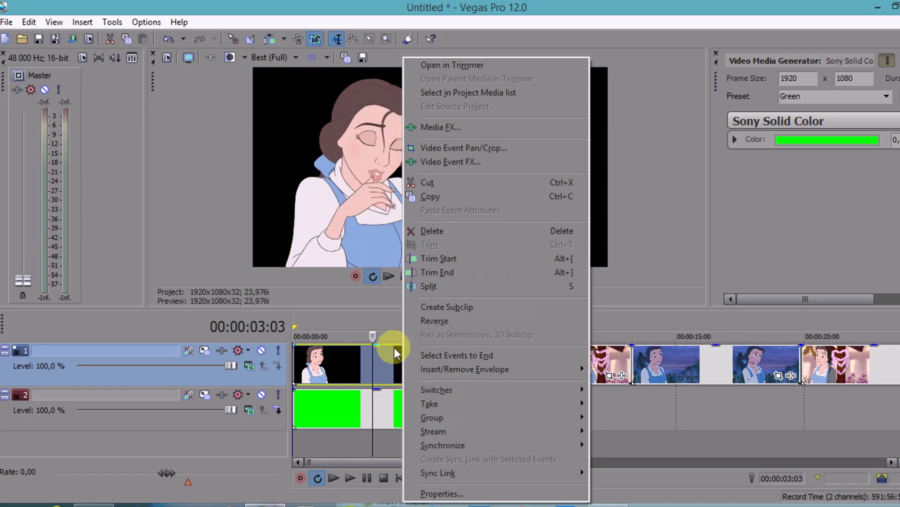
left_click(394, 347)
left_click_drag(561, 310, 564, 235)
right_click(413, 276)
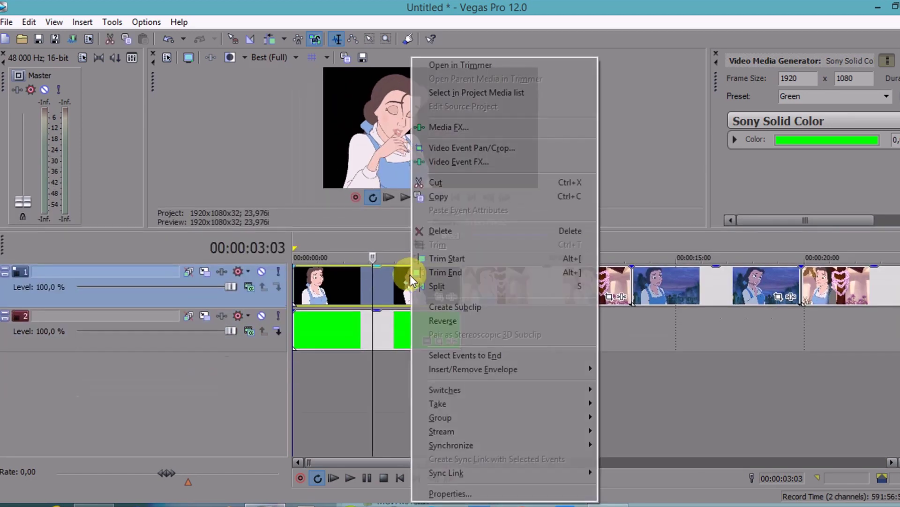
left_click(562, 491)
left_click(393, 64)
left_click(486, 305)
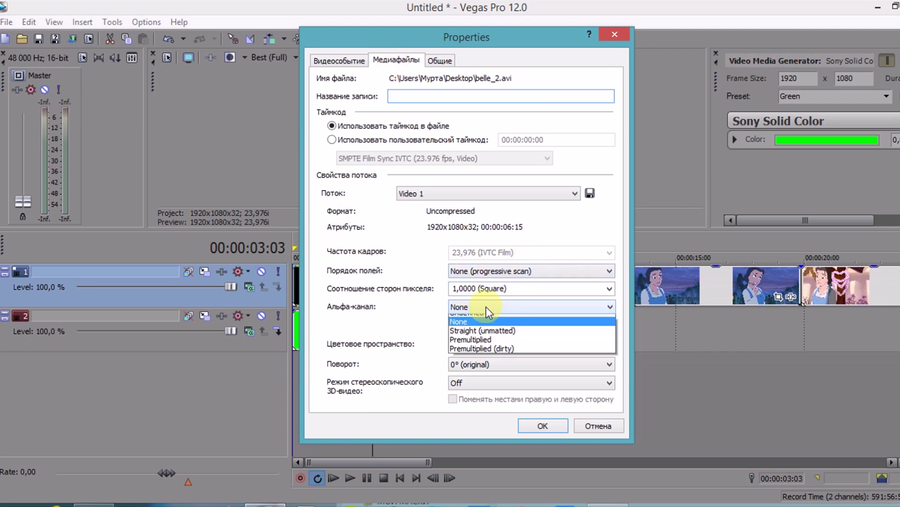
left_click(520, 326)
left_click(548, 426)
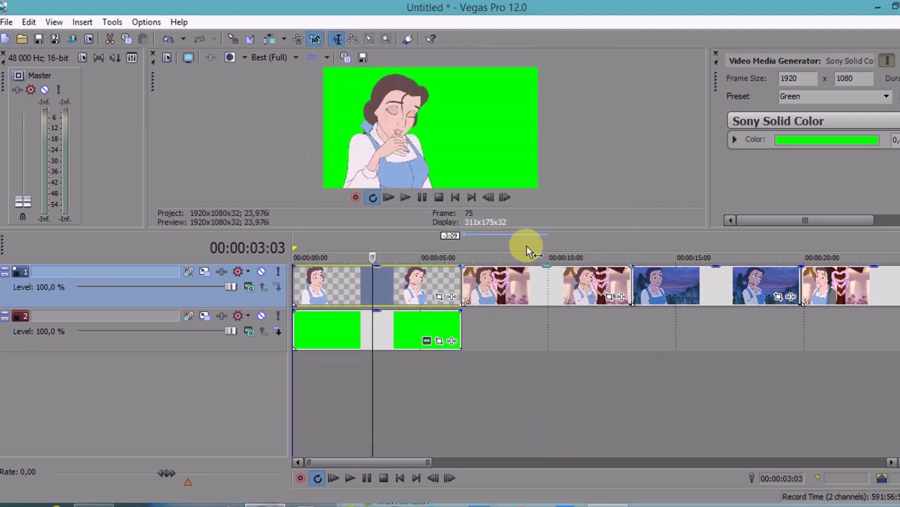
Select the time range of the Belle cutout clip and preview it playing over the green background.
left_click_drag(555, 229, 533, 342)
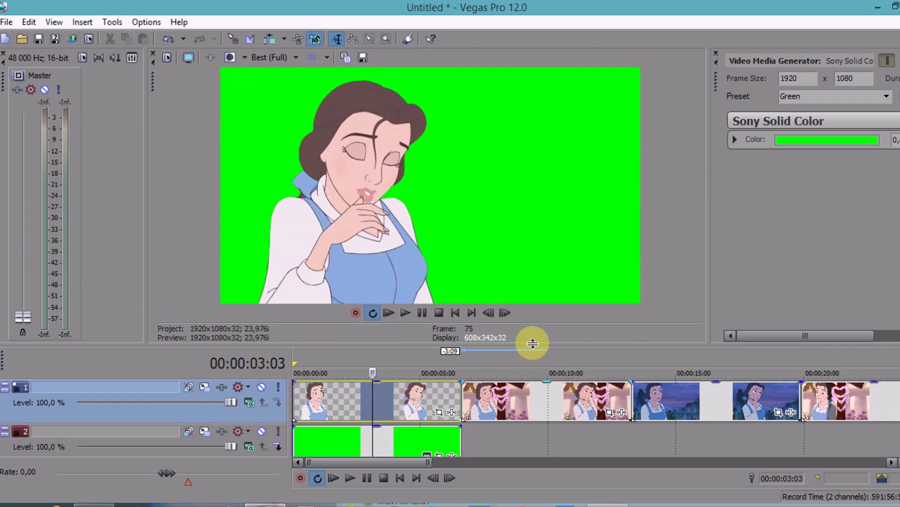
double_click(462, 368)
left_click(405, 316)
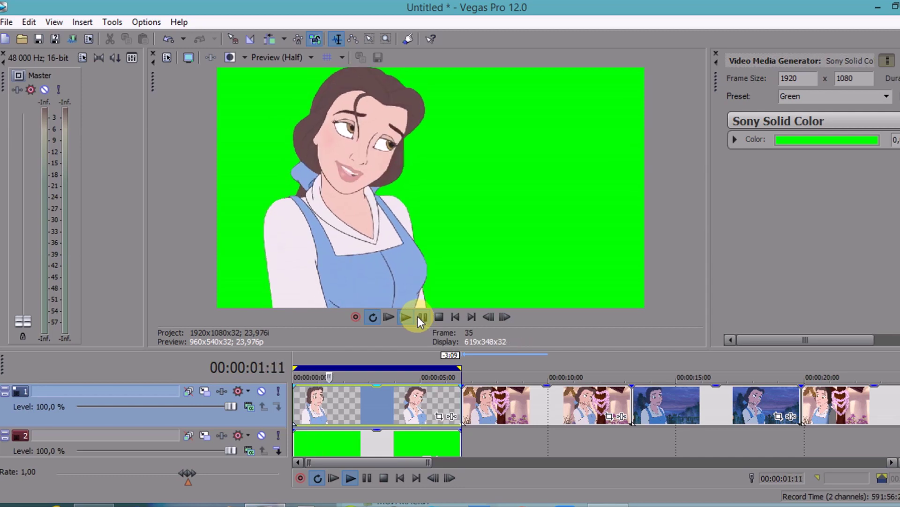
left_click(421, 317)
left_click(392, 402)
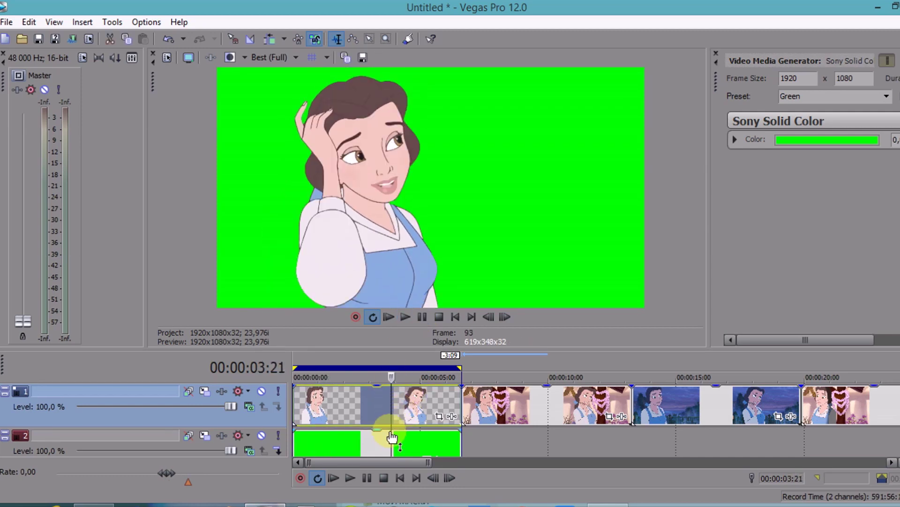
Set up a render to the desktop named b using the MainConcept AVC/AAC template Internet HD 1080p.
left_click(70, 38)
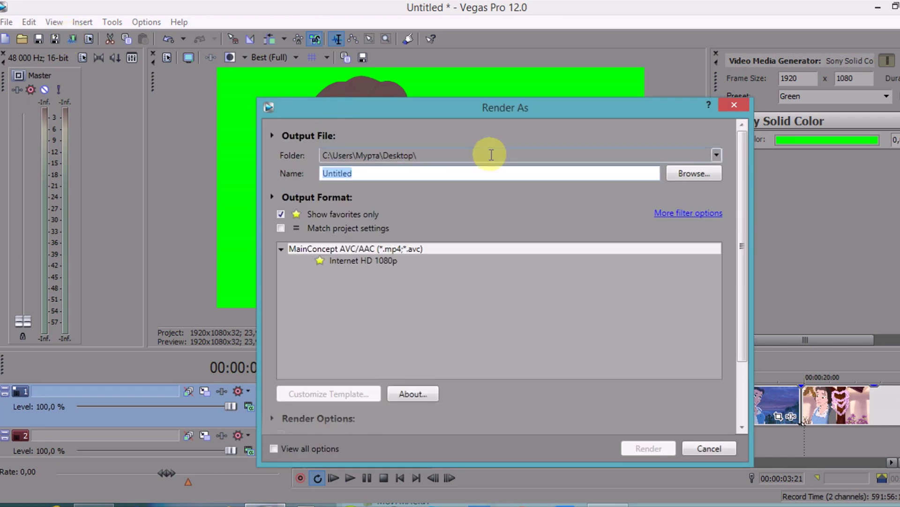
type("b")
left_click(376, 260)
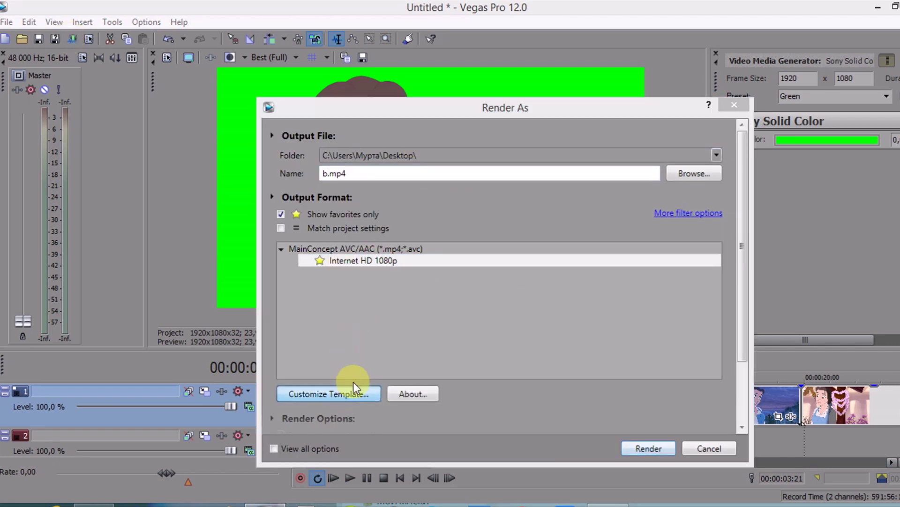
Customize the render template to a constant bit rate of 4 000 000 bps and start rendering.
left_click(351, 393)
left_click(397, 350)
left_click(490, 347)
left_click(491, 347)
scroll(490, 347, "down", 1)
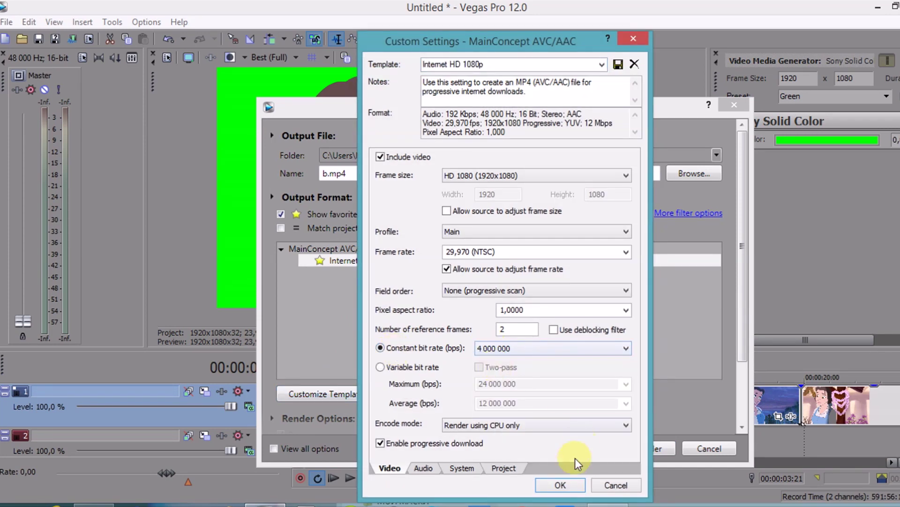
left_click(560, 483)
left_click(629, 451)
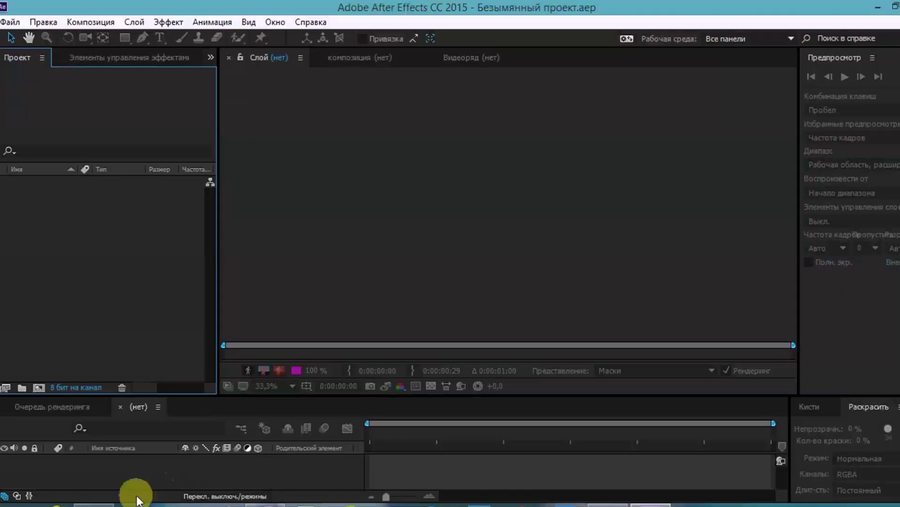
Import b.mp4 from the desktop into the empty After Effects project and create a composition from it.
double_click(68, 280)
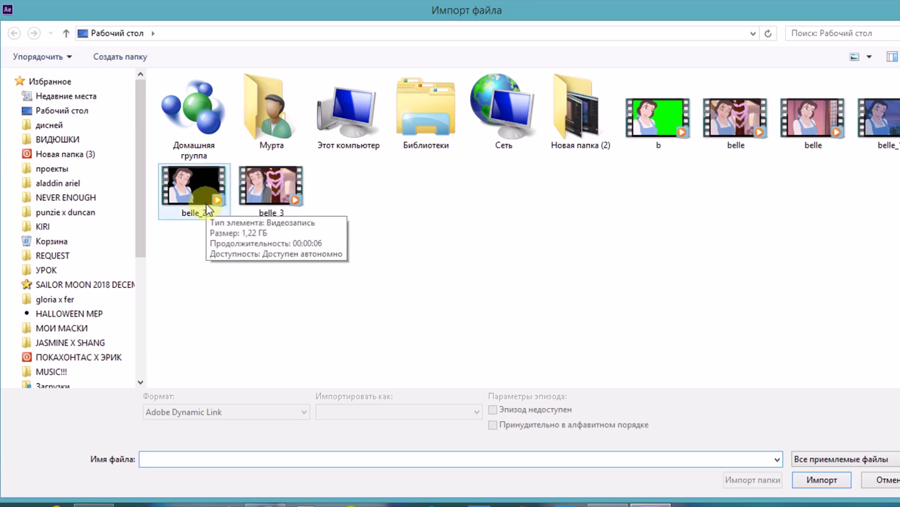
left_click(648, 109)
double_click(647, 110)
left_click_drag(94, 179, 39, 388)
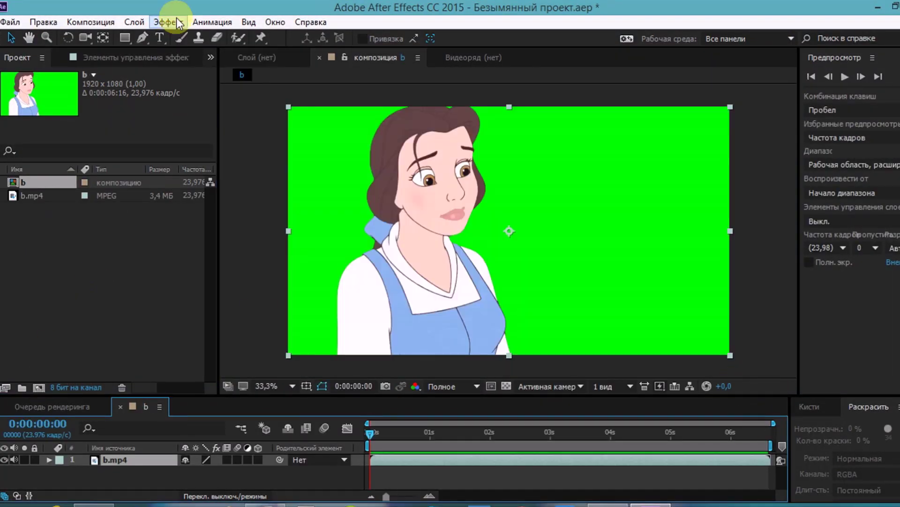
Apply Keylight (1.2) to the b.mp4 layer and sample the green background as its Screen Colour.
left_click(176, 18)
mouse_move(373, 301)
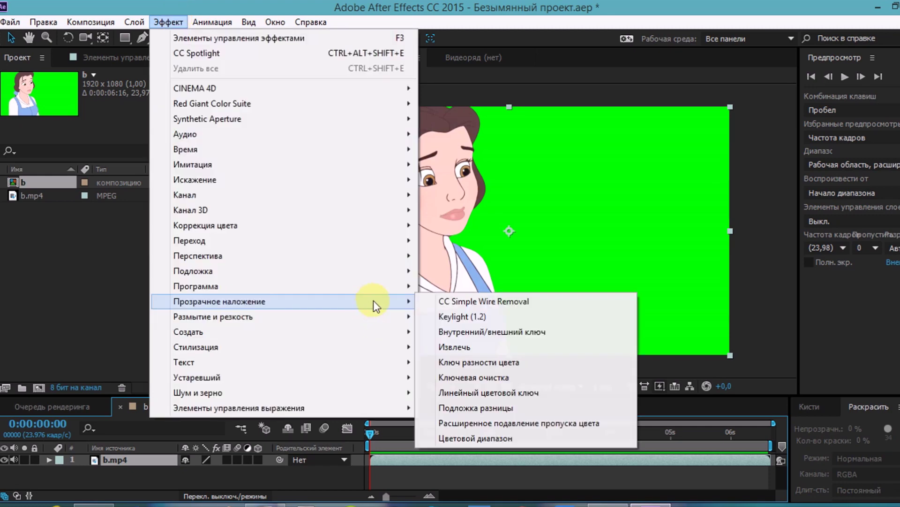
left_click(502, 316)
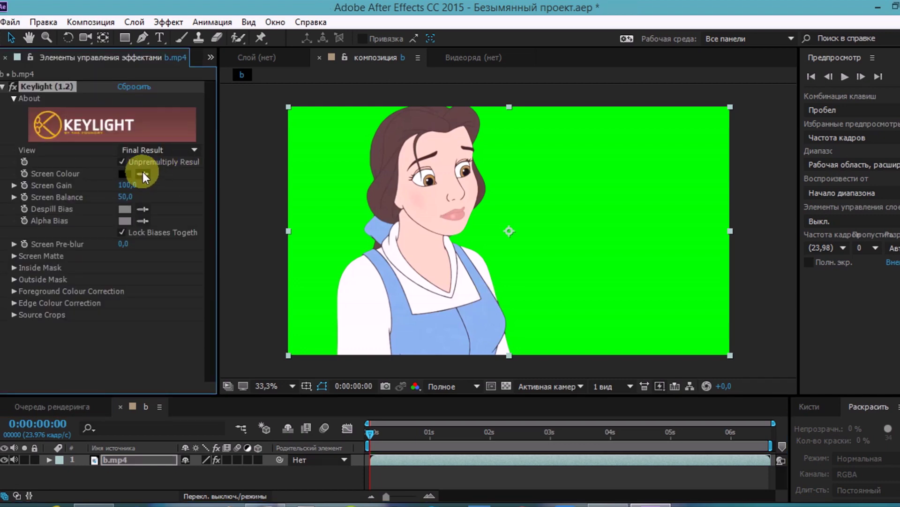
left_click(143, 174)
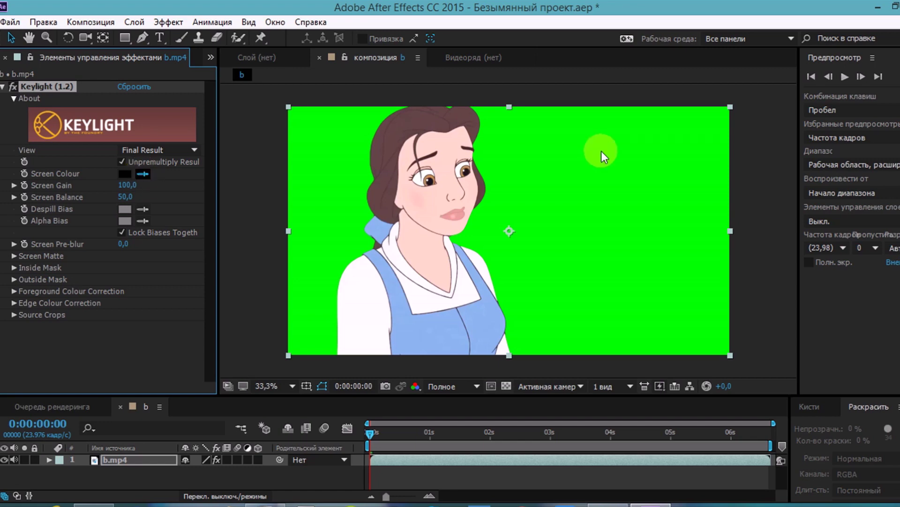
left_click(601, 151)
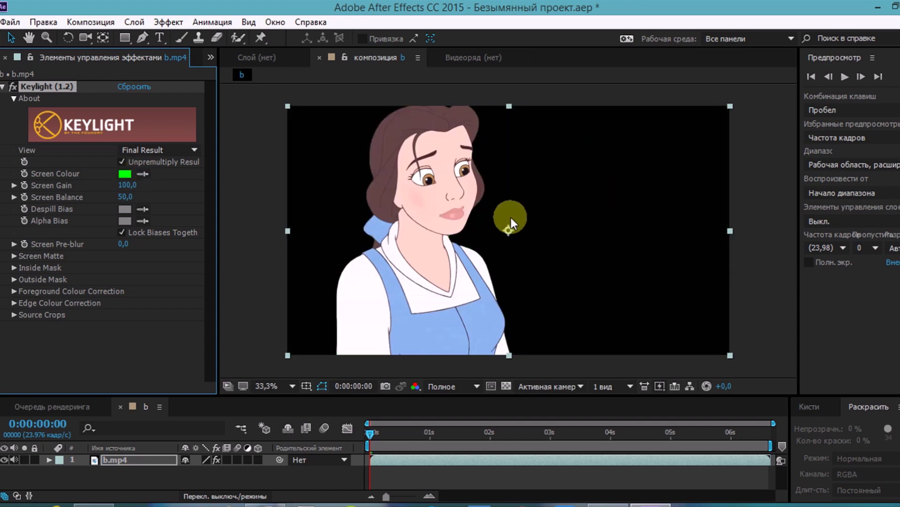
Examine the keyed edges around Belle's face and shoulders up close, returning to the full frame at 33.3%.
scroll(511, 218, "up", 3)
key("comma")
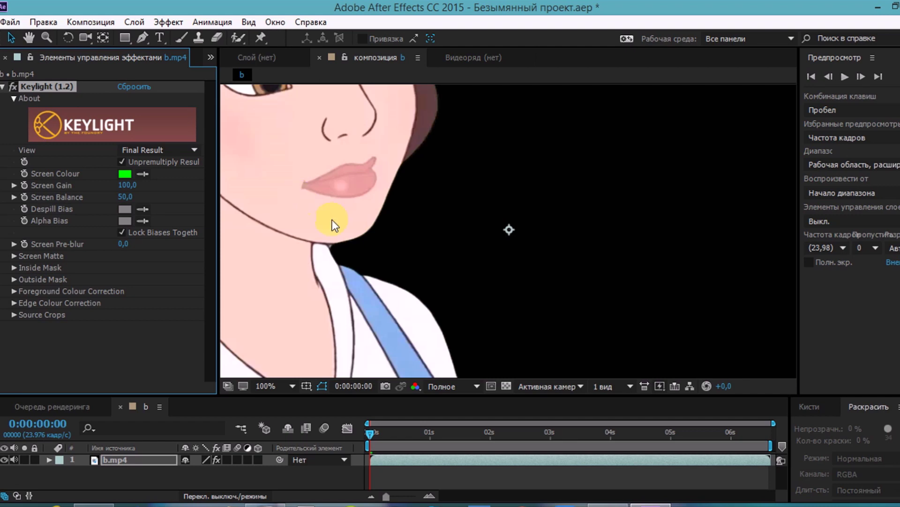
key("comma")
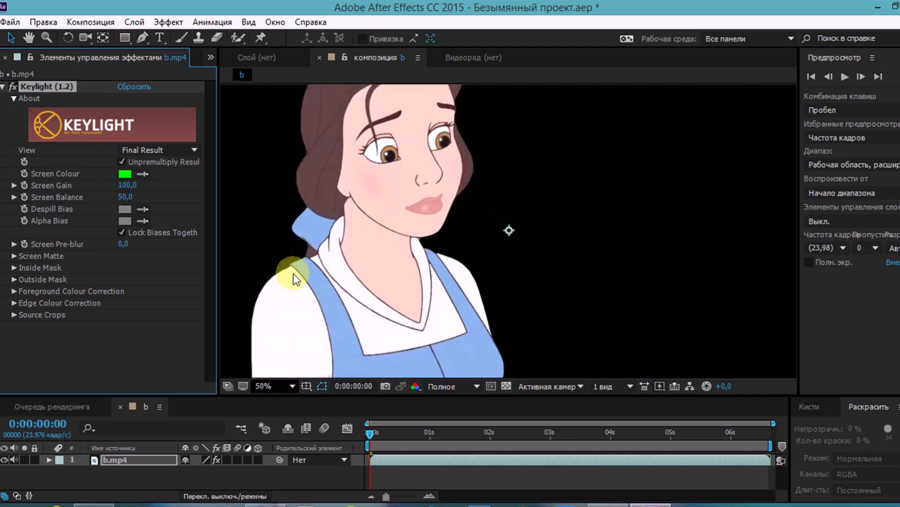
left_click(275, 386)
left_click(301, 248)
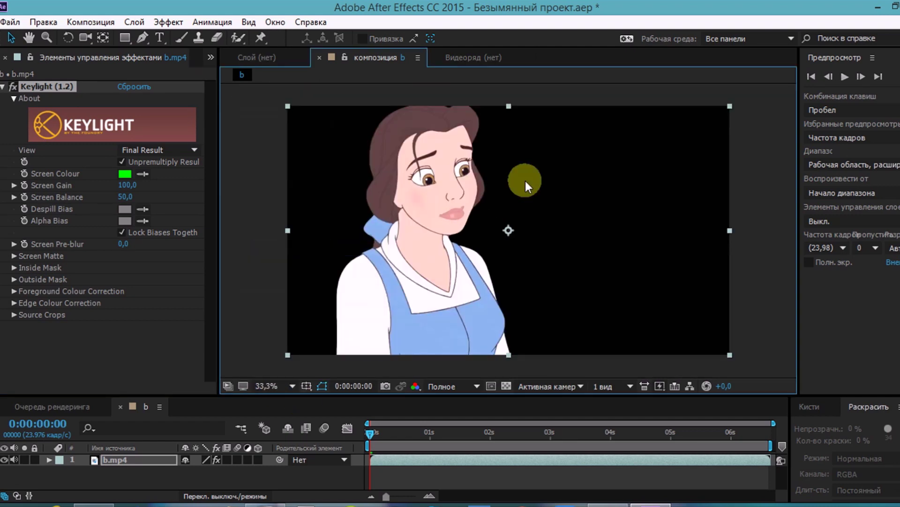